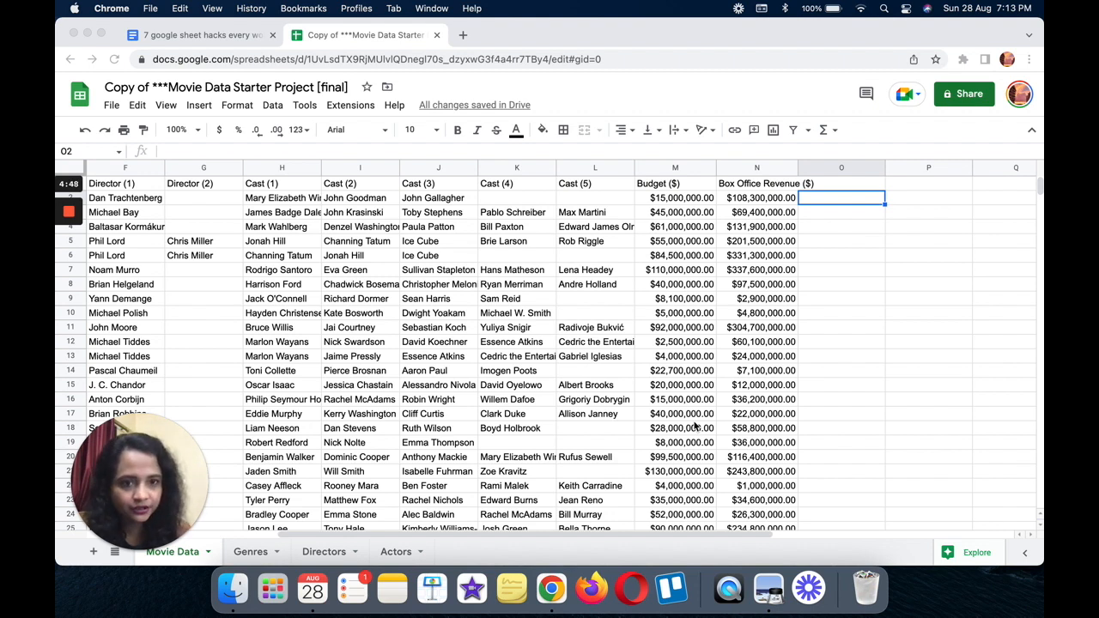
# Enter the status values Complete, WIP and Not started in cells O2 to O4.
pyautogui.click(827, 196)
pyautogui.write('Complete')
pyautogui.press('Return')
pyautogui.write('WiP')
pyautogui.press('Return')
pyautogui.write('Not started')
pyautogui.press('Return')
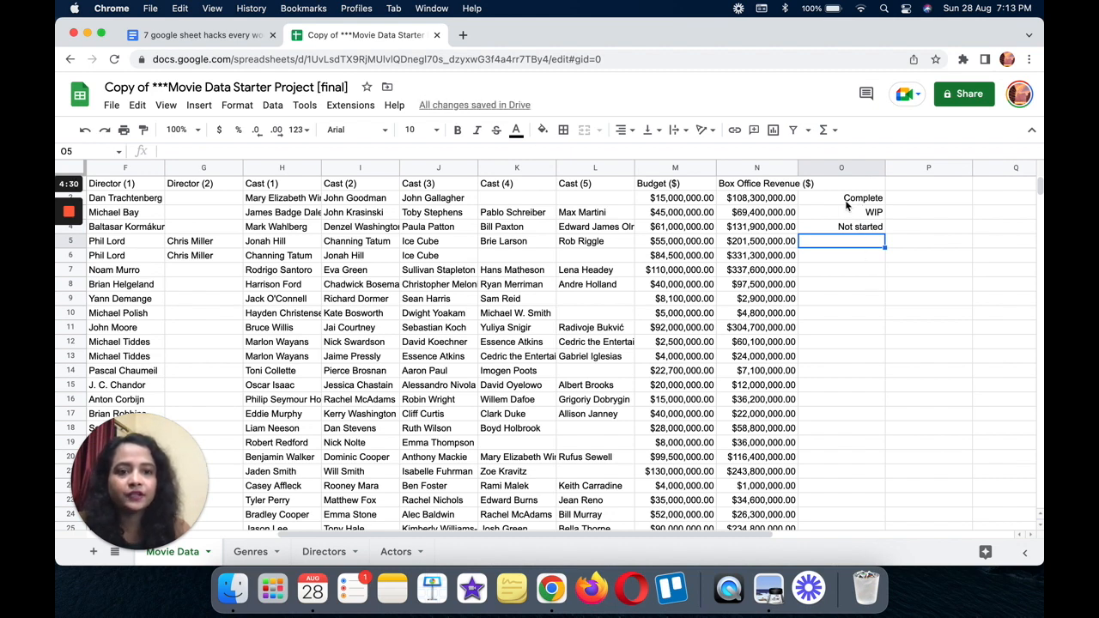
# Start a data validation rule for cells O2:O18 with the criteria set to List of items.
pyautogui.moveTo(846, 204); pyautogui.dragTo(843, 427)
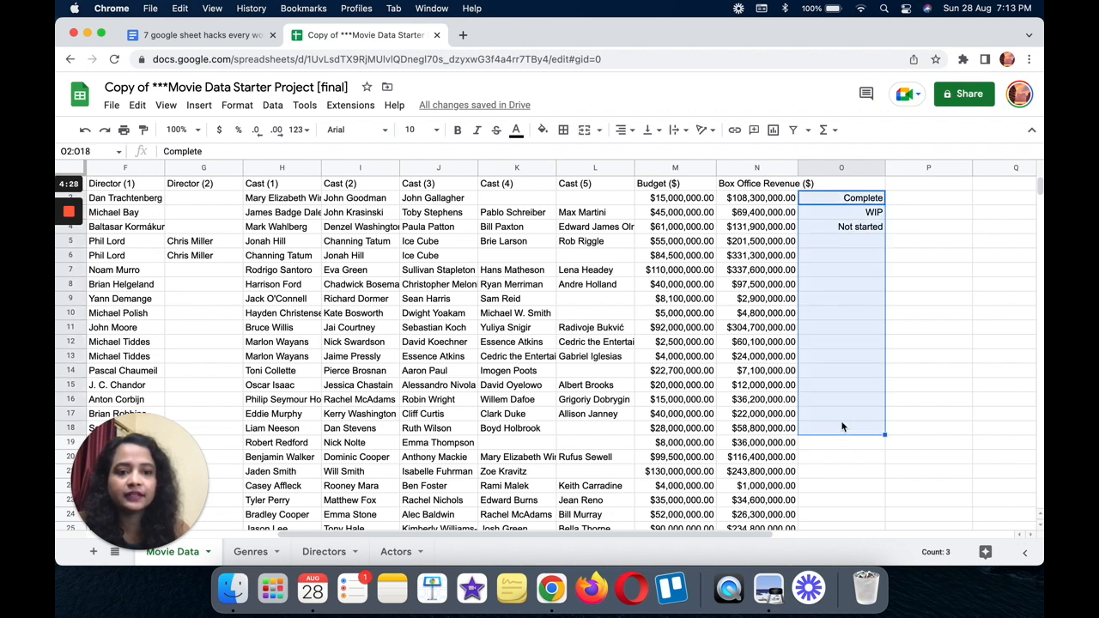
pyautogui.rightClick(832, 255)
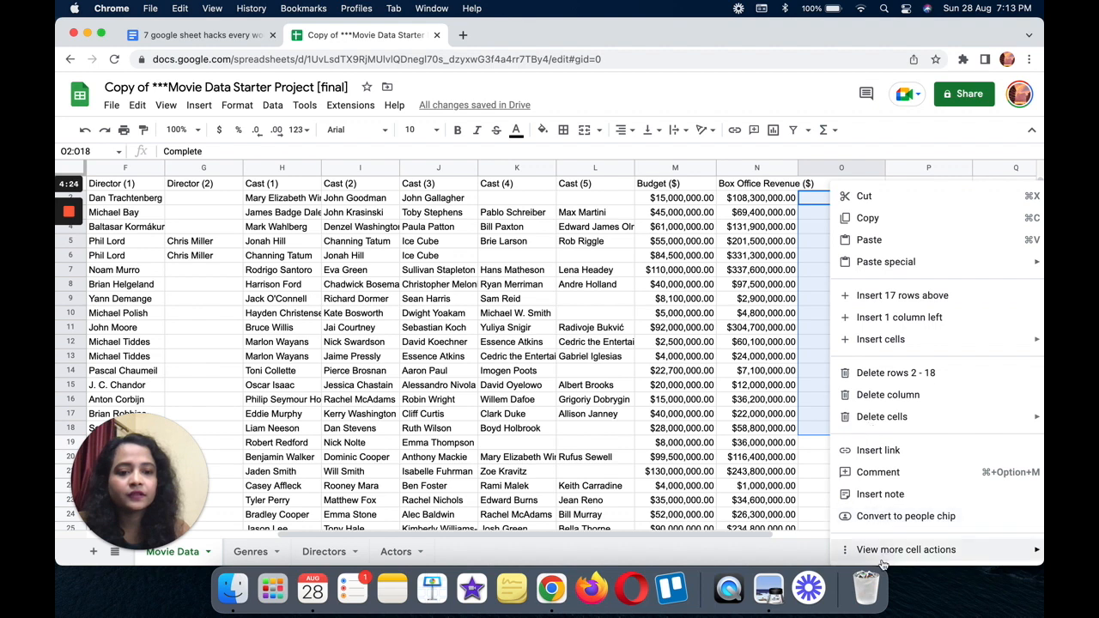
pyautogui.moveTo(879, 558)
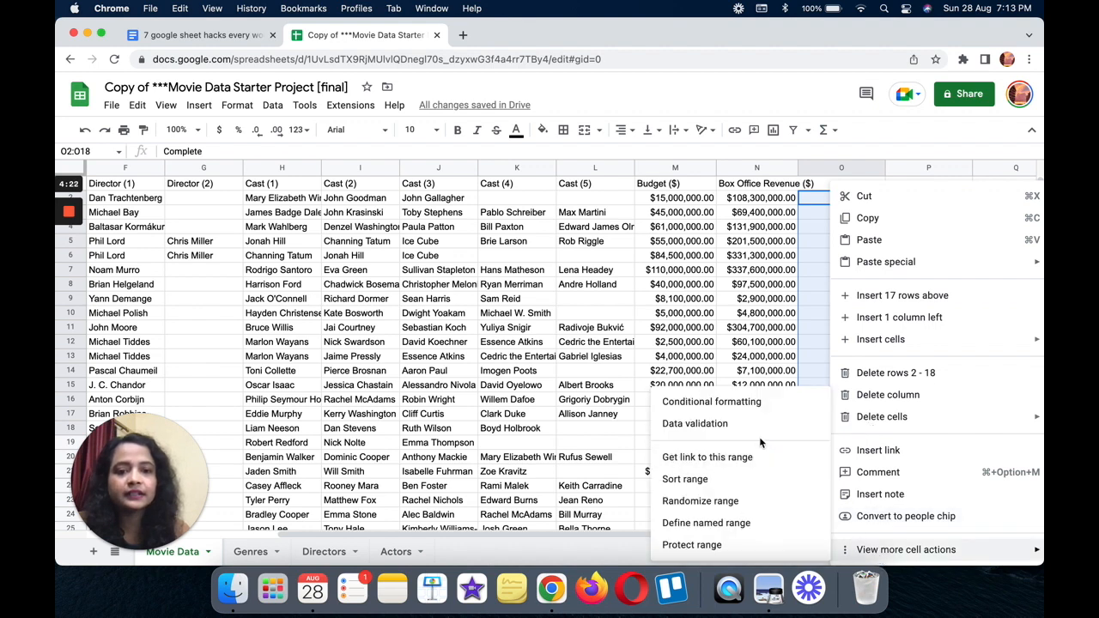
pyautogui.click(750, 427)
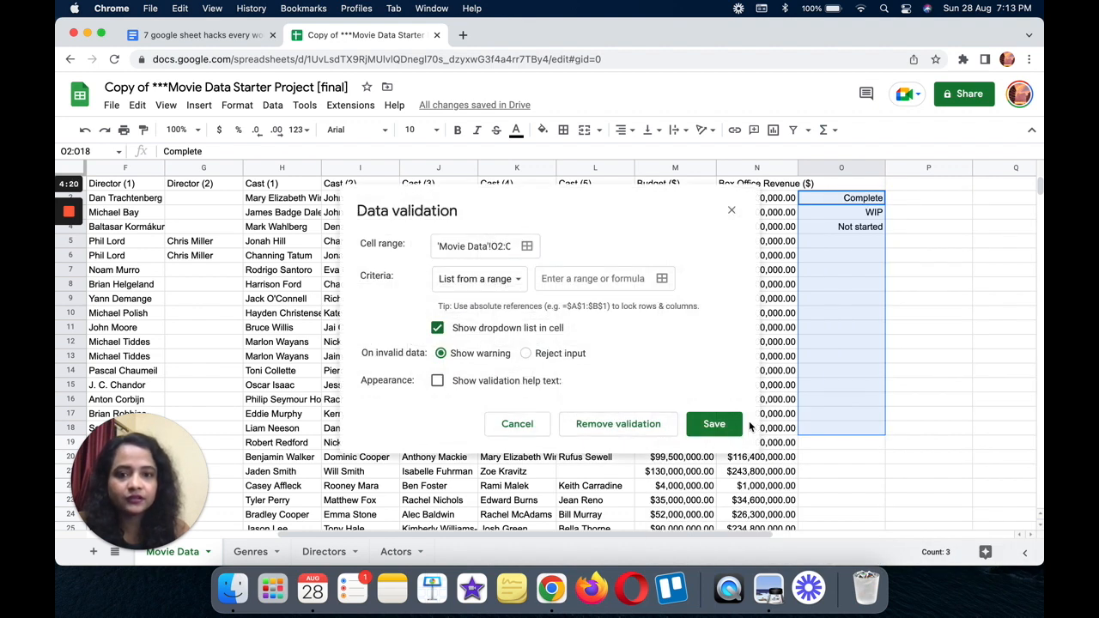
pyautogui.click(511, 284)
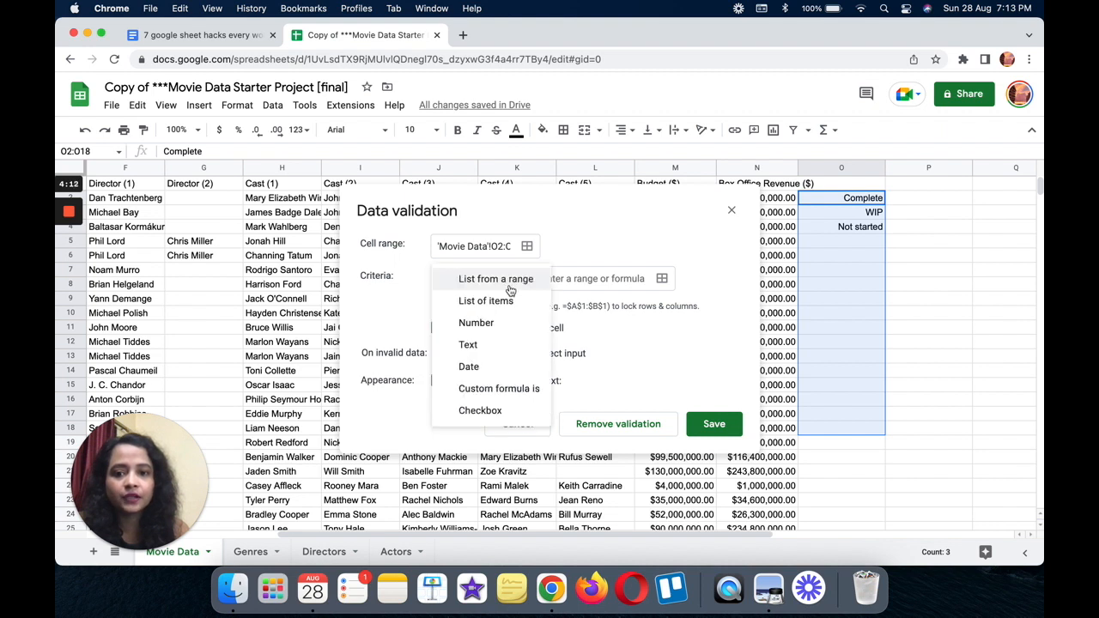
pyautogui.click(494, 300)
# Enter "Complete, WIP, Not started" as the validation list items and save the rule.
pyautogui.click(545, 276)
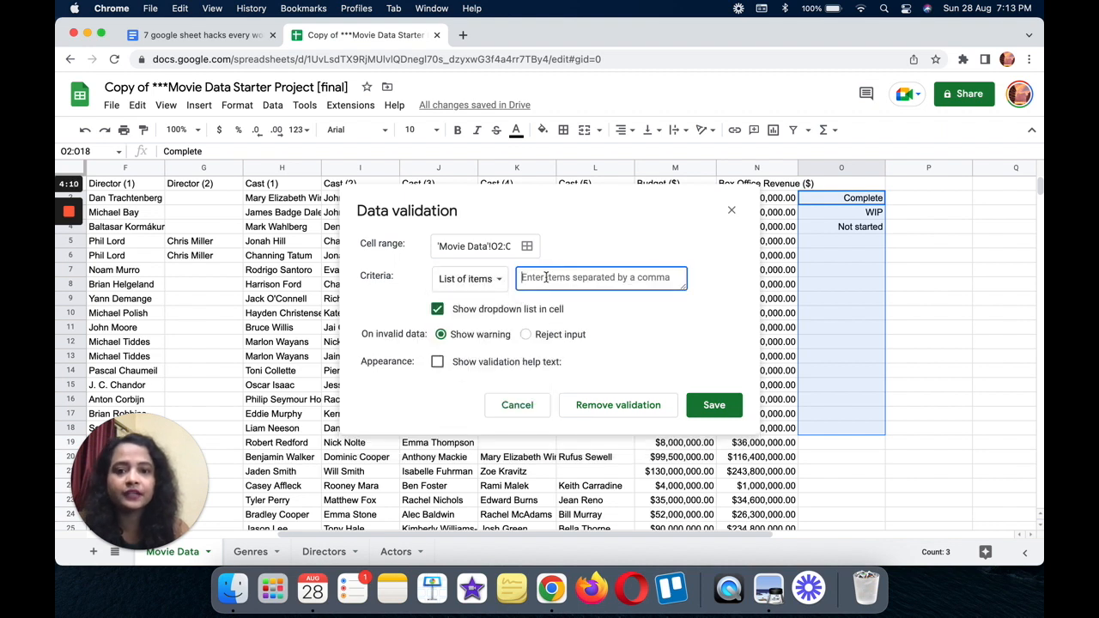
pyautogui.write('Complet')
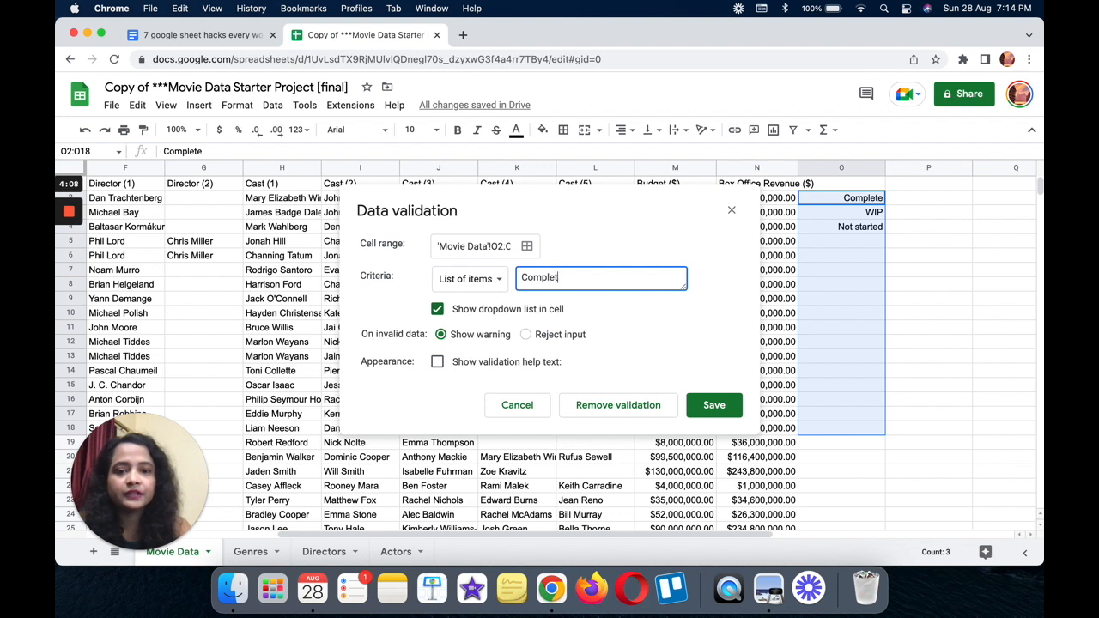
pyautogui.write('e,')
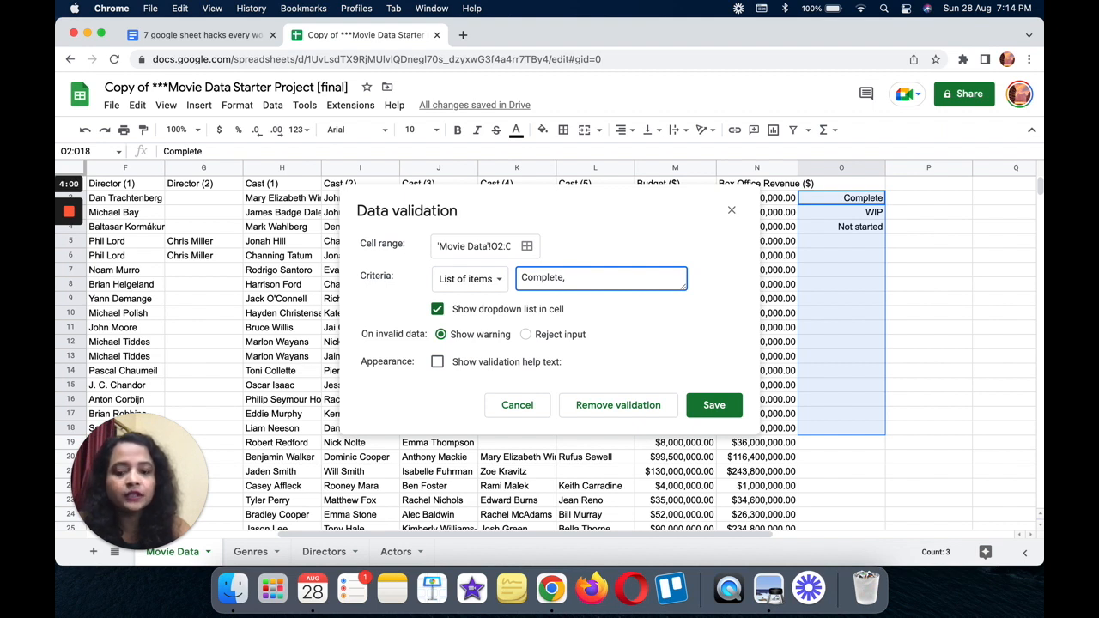
pyautogui.write('WIP')
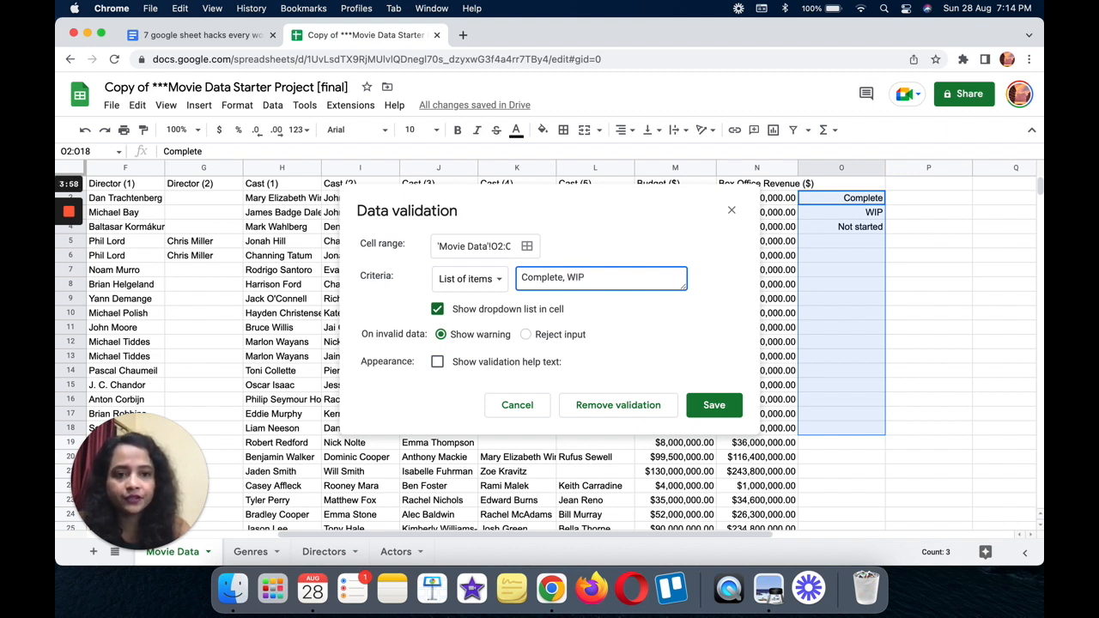
pyautogui.write(', Not strt')
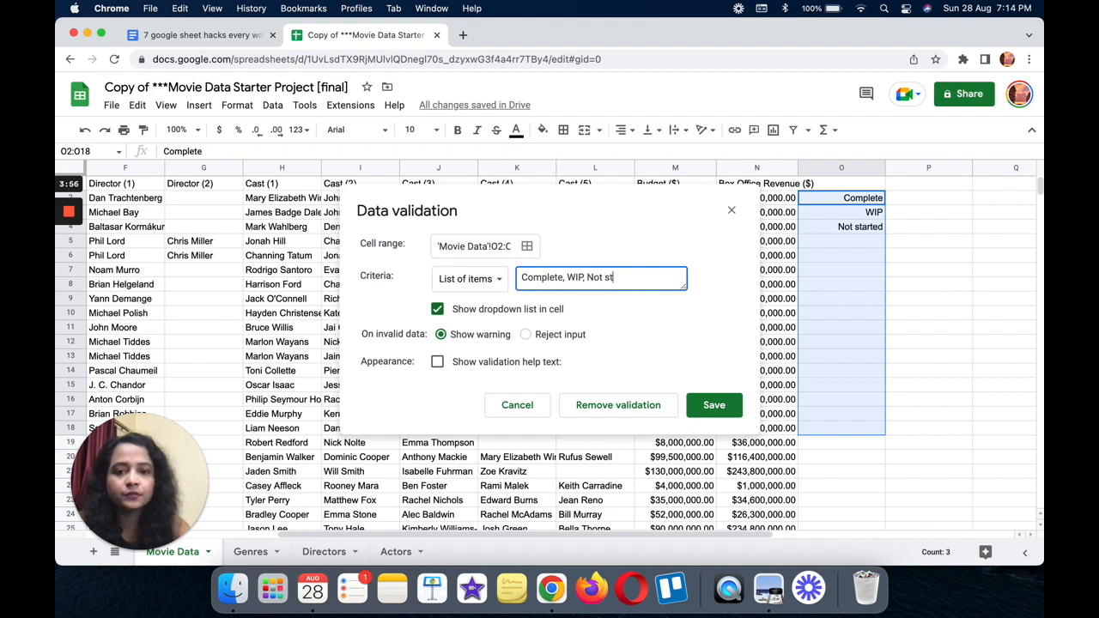
pyautogui.press('BackSpace')
pyautogui.press('BackSpace')
pyautogui.write('arted')
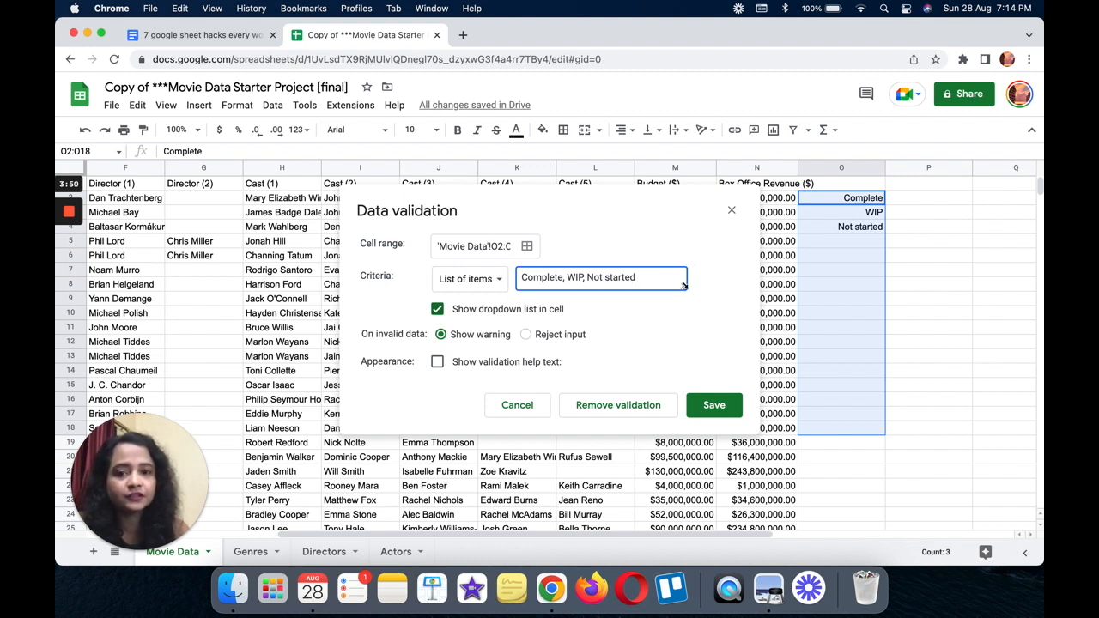
pyautogui.click(715, 406)
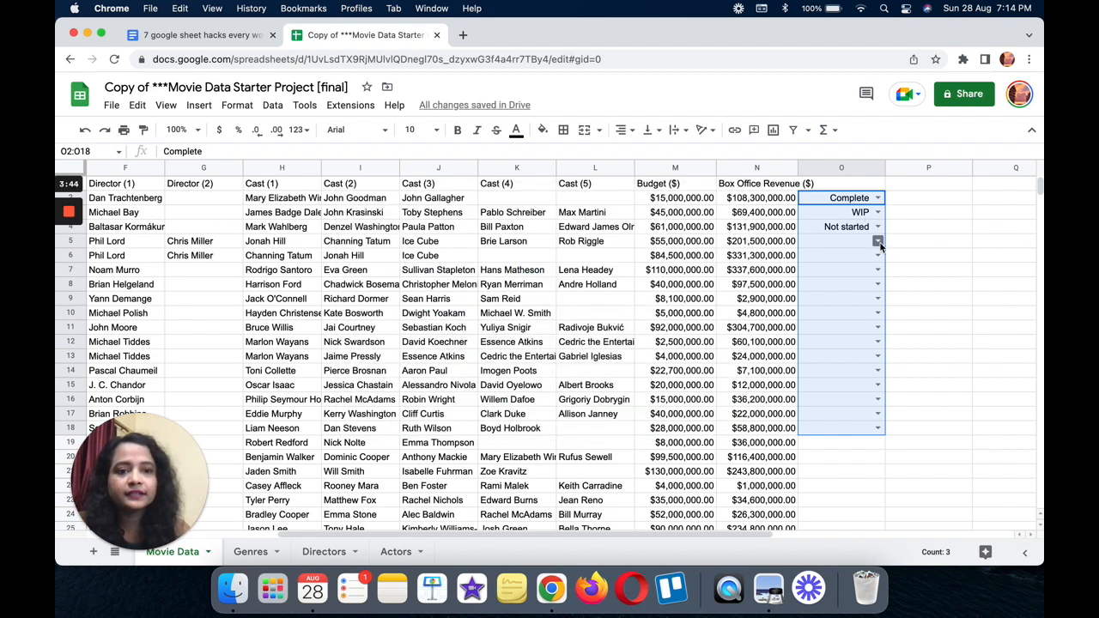
# Choose Complete in cell O5 and WIP in cell O6 from their dropdown lists.
pyautogui.click(879, 243)
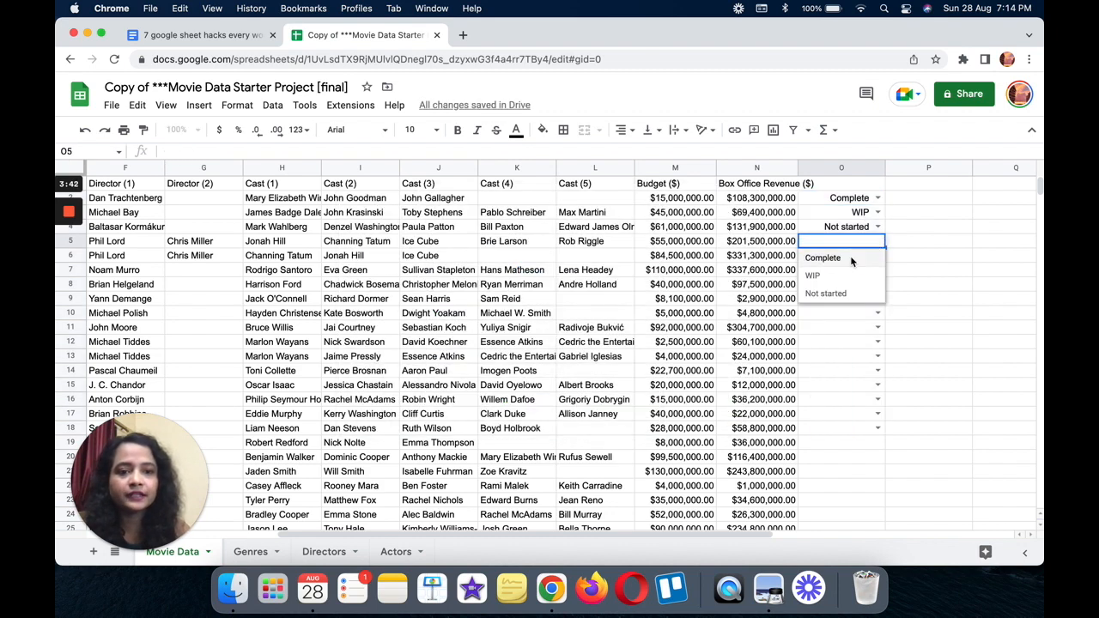
pyautogui.click(822, 258)
pyautogui.click(878, 255)
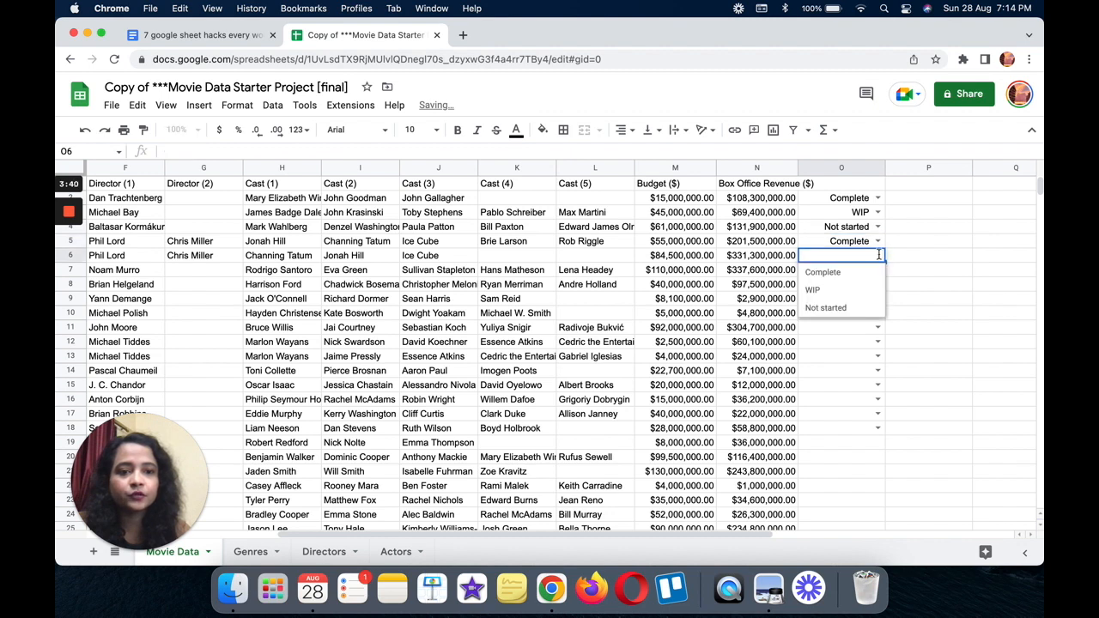
pyautogui.click(850, 291)
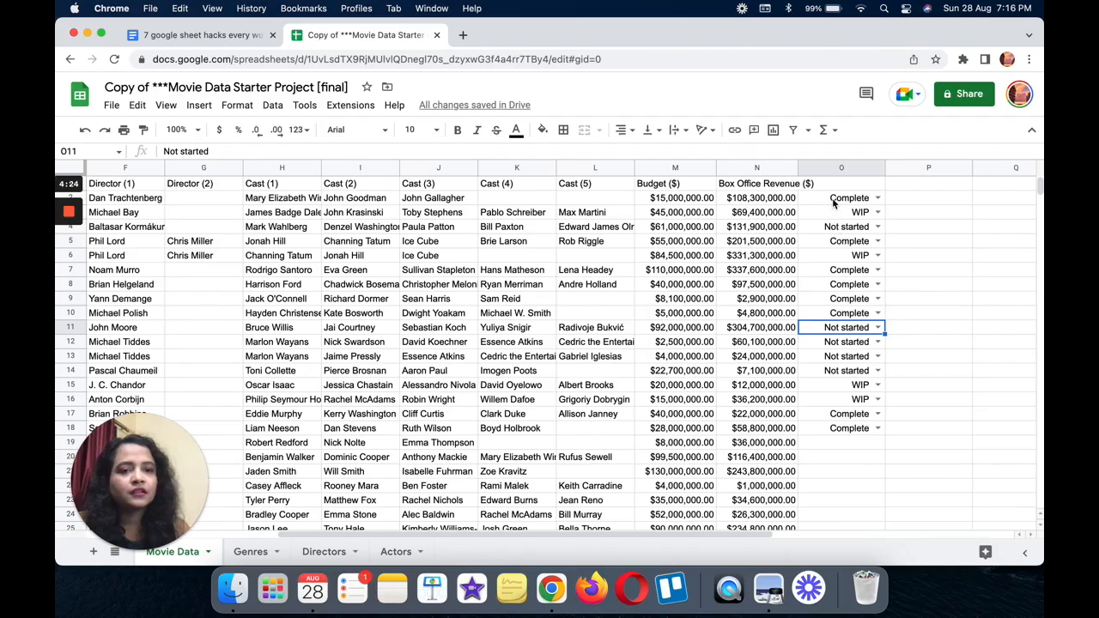
pyautogui.click(833, 200)
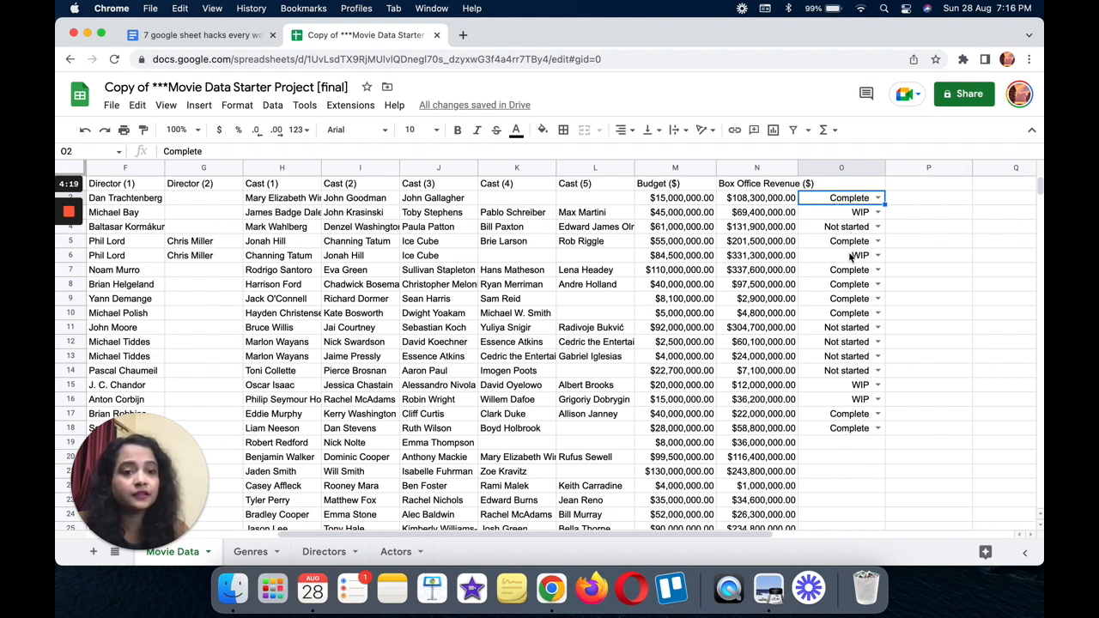
pyautogui.click(848, 213)
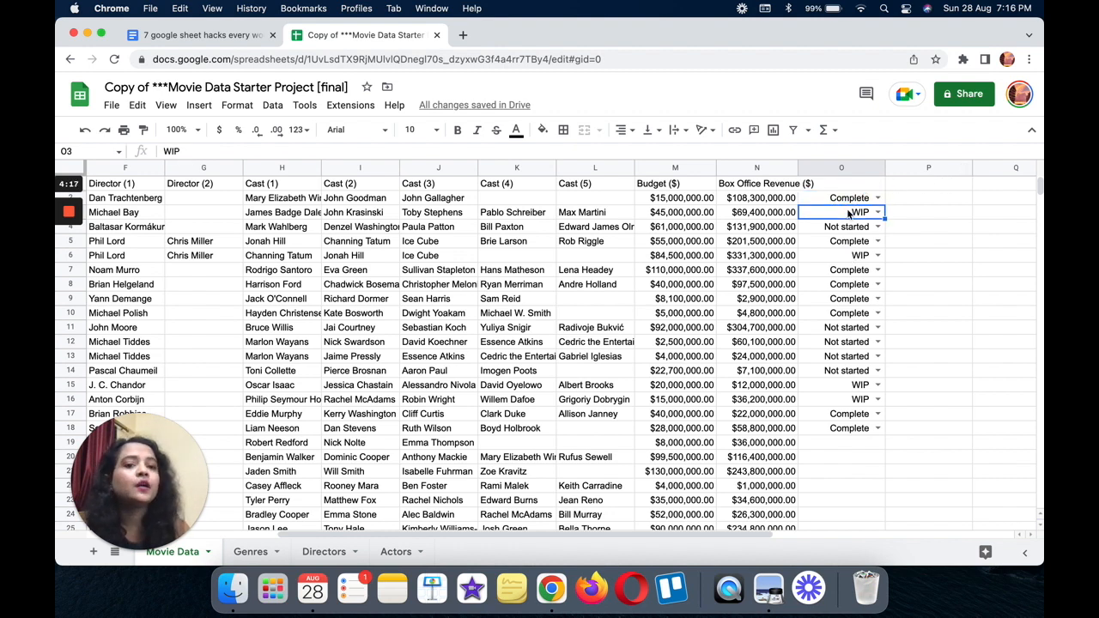
pyautogui.click(838, 229)
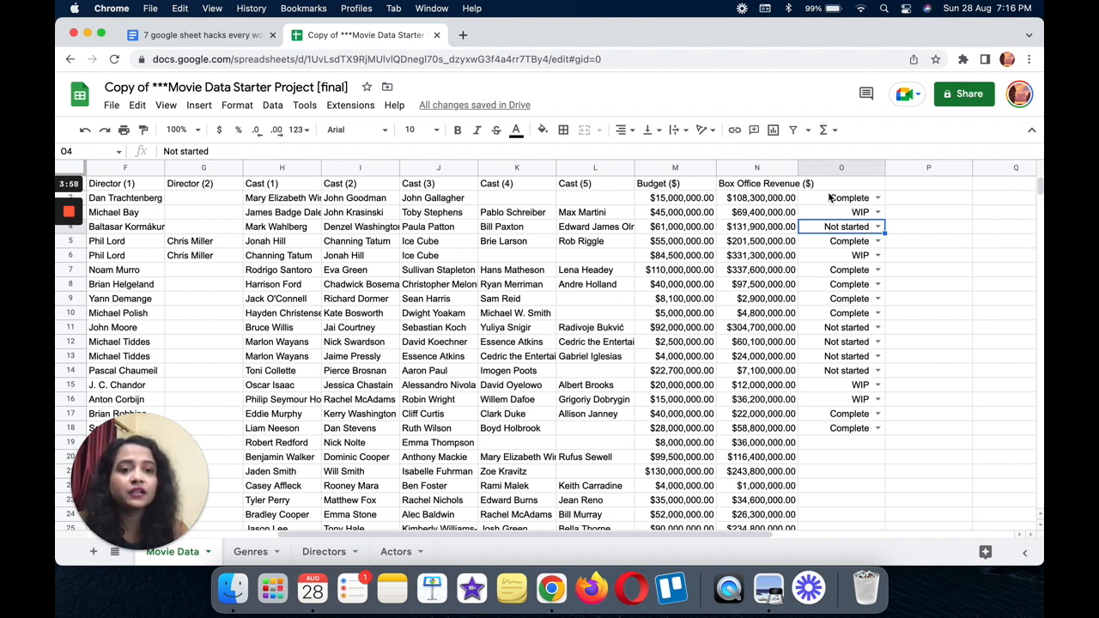
# Create a conditional formatting rule for O2:O18 with the condition Text is exactly "Complete".
pyautogui.moveTo(831, 198); pyautogui.dragTo(831, 428)
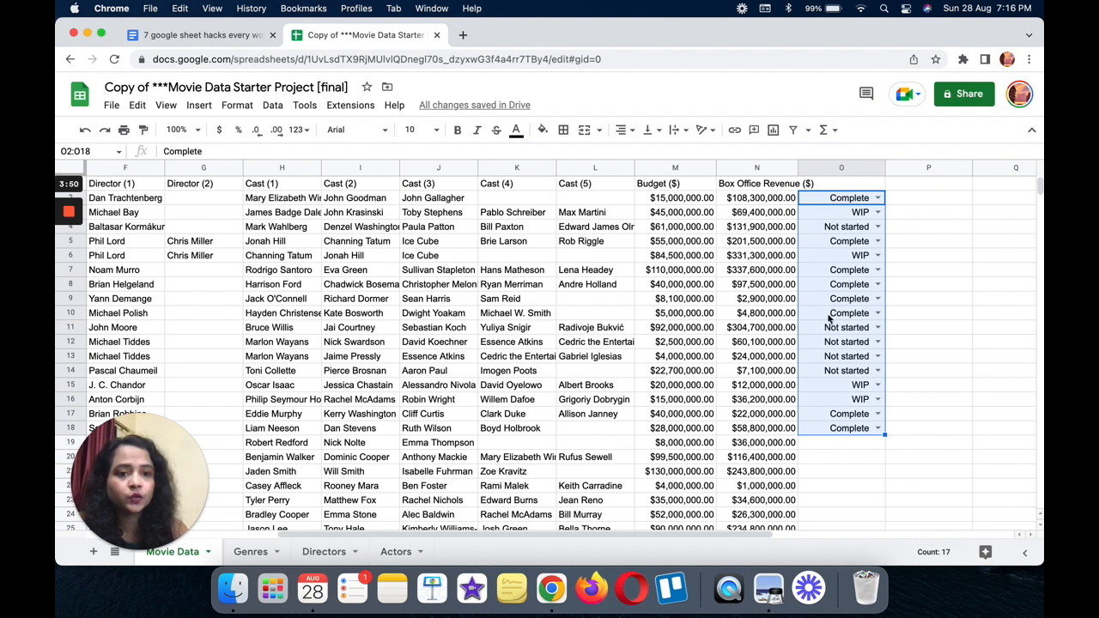
pyautogui.rightClick(848, 261)
pyautogui.moveTo(885, 553)
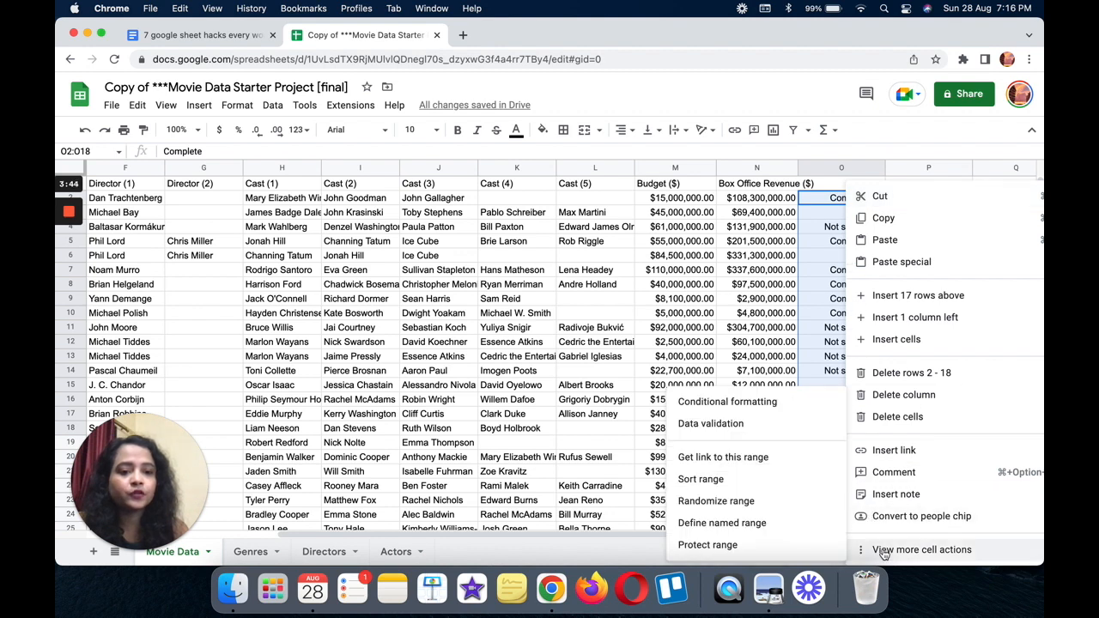
pyautogui.click(765, 403)
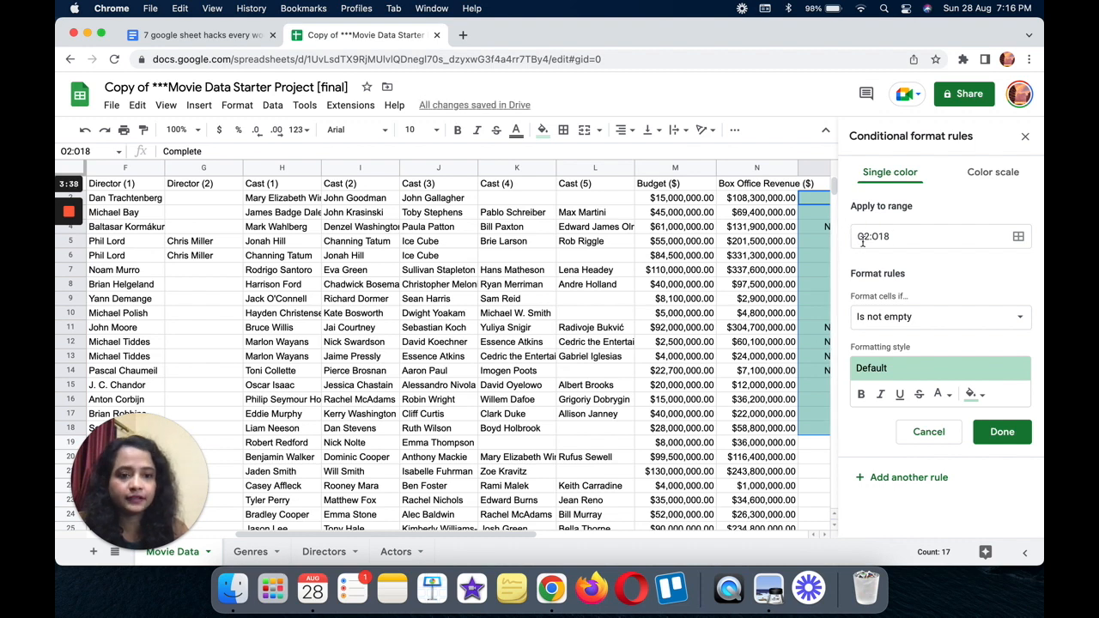
pyautogui.click(936, 319)
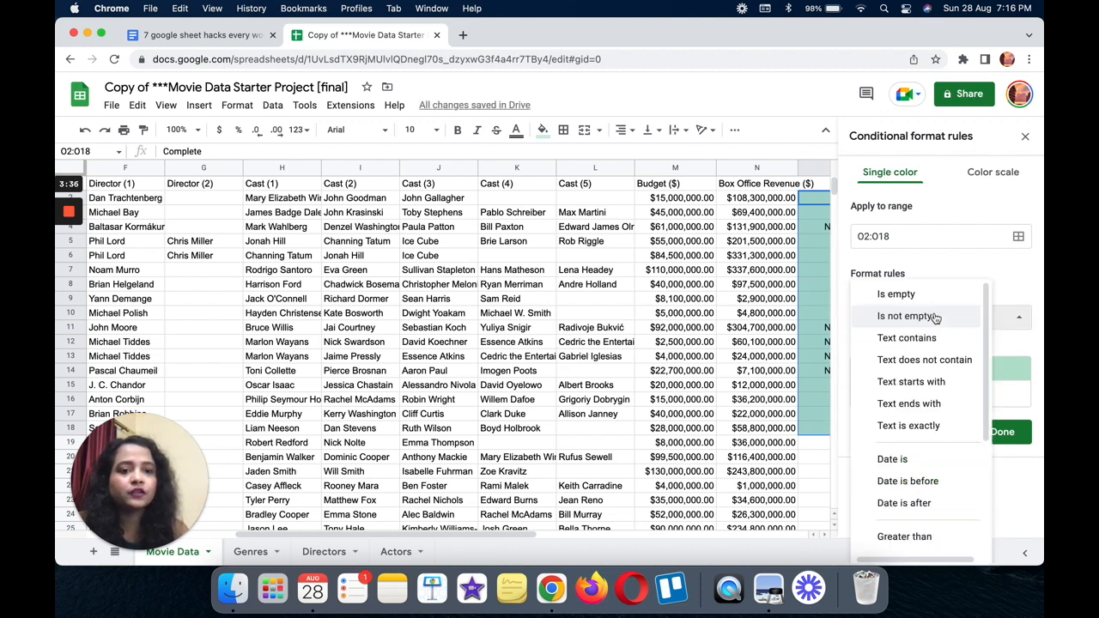
pyautogui.click(912, 426)
pyautogui.click(896, 352)
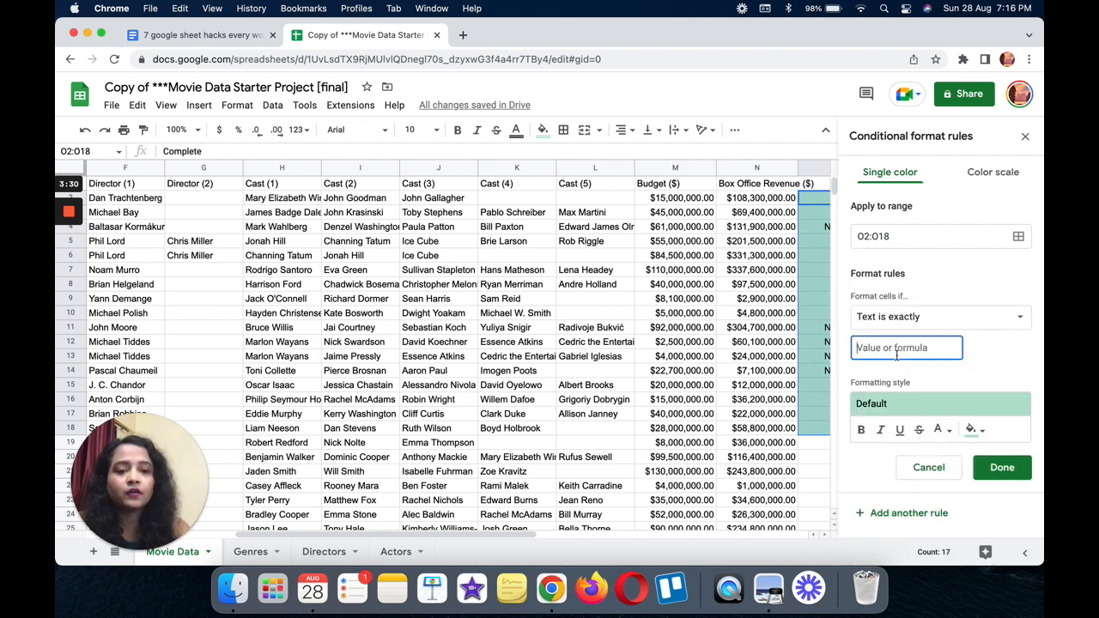
pyautogui.hscroll(5, 759, 362)
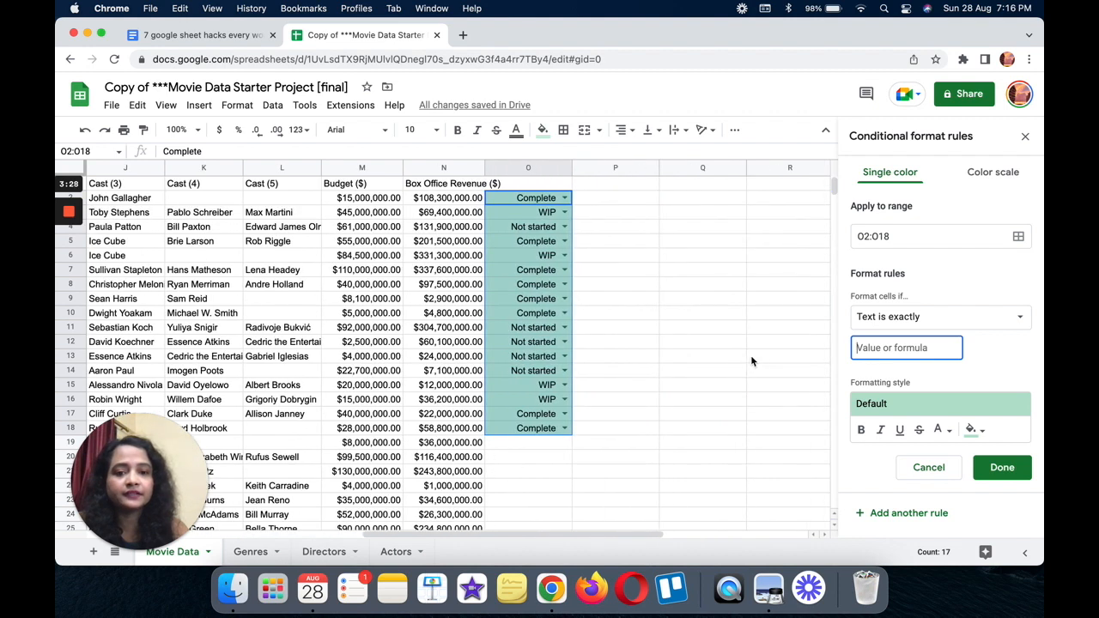
pyautogui.write('Co')
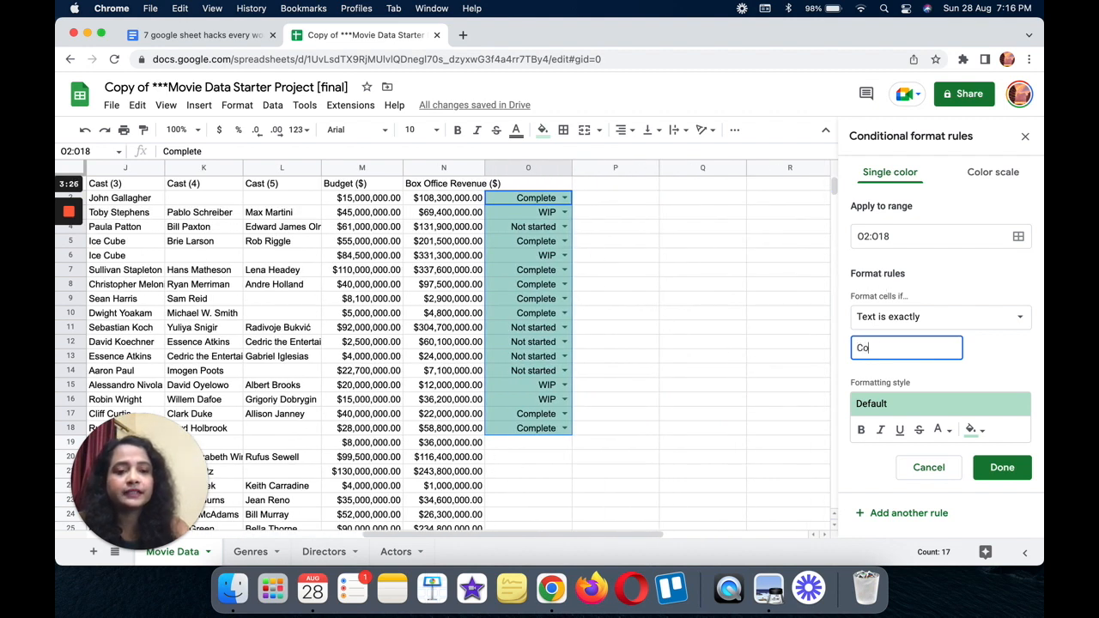
pyautogui.write('mplete')
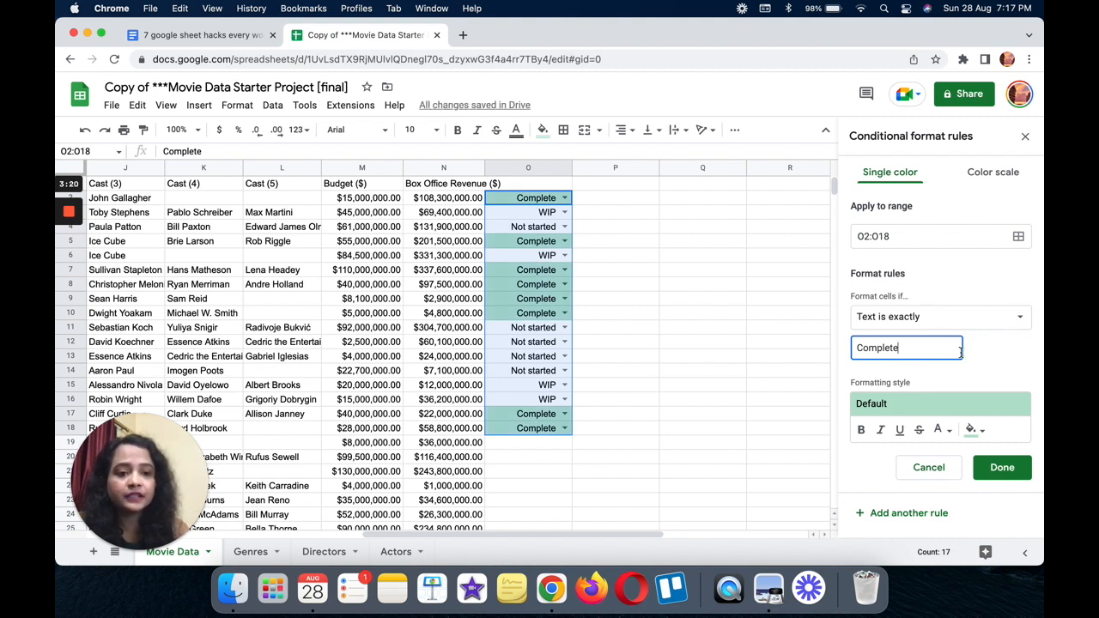
# Set the "Complete" rule's fill color to green and save the rule.
pyautogui.click(973, 432)
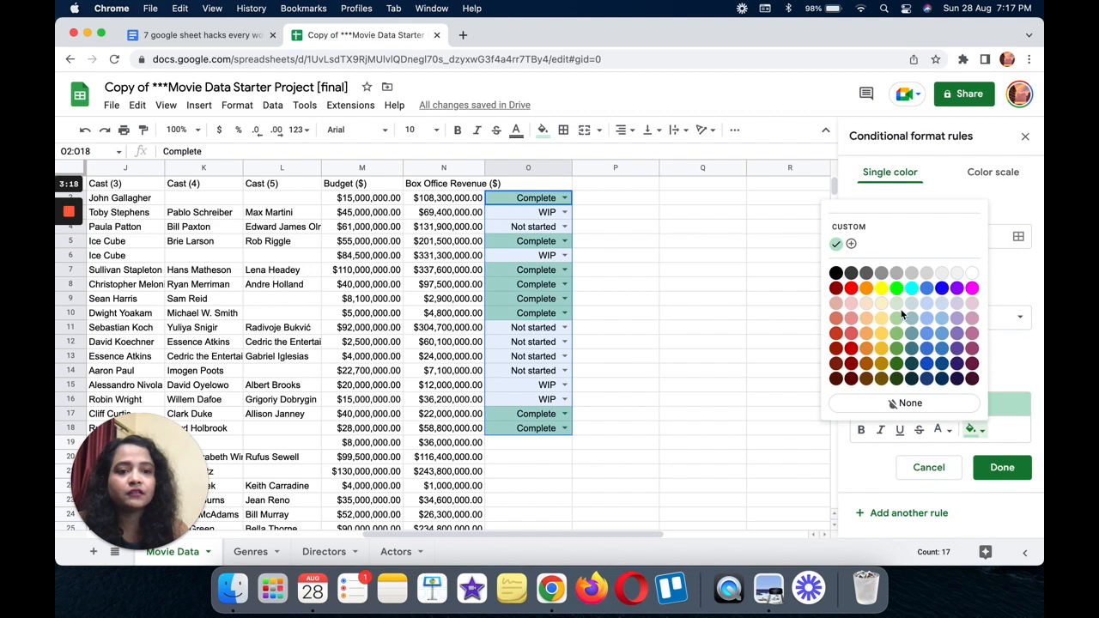
pyautogui.click(879, 292)
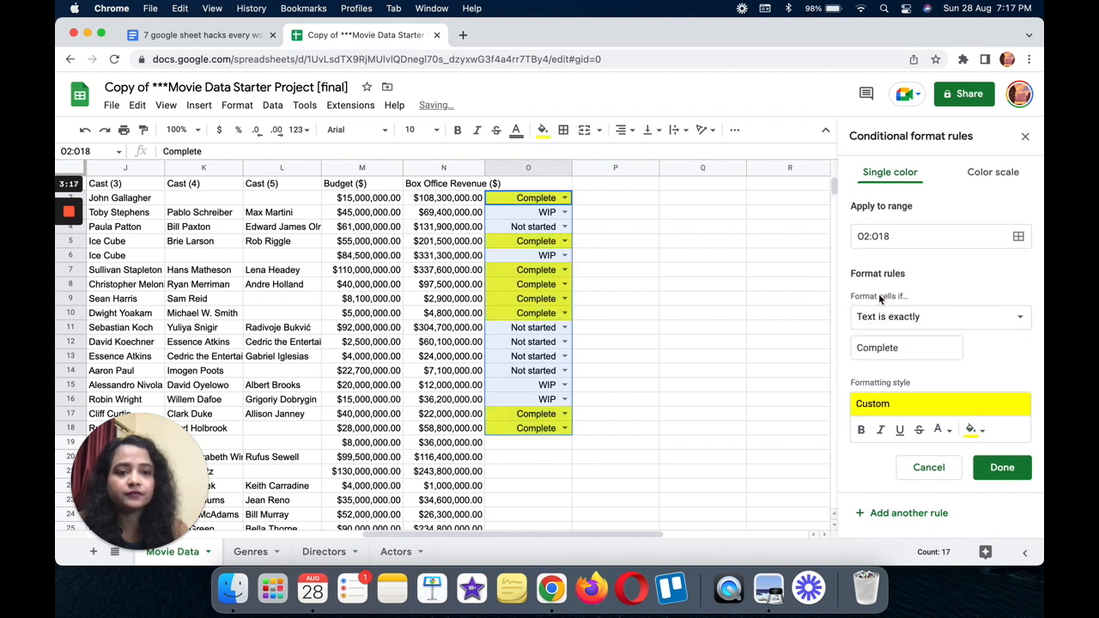
pyautogui.click(973, 431)
pyautogui.click(896, 334)
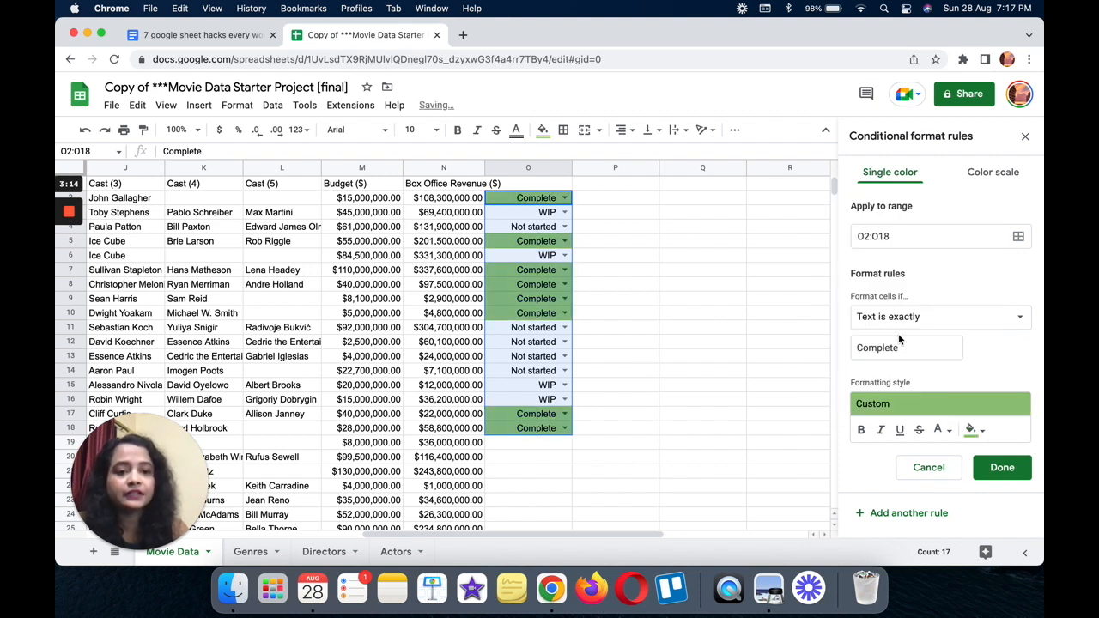
pyautogui.click(993, 468)
# Add another conditional formatting rule for O2:O18 that fills cells whose text is exactly "Not started" with light red.
pyautogui.click(911, 230)
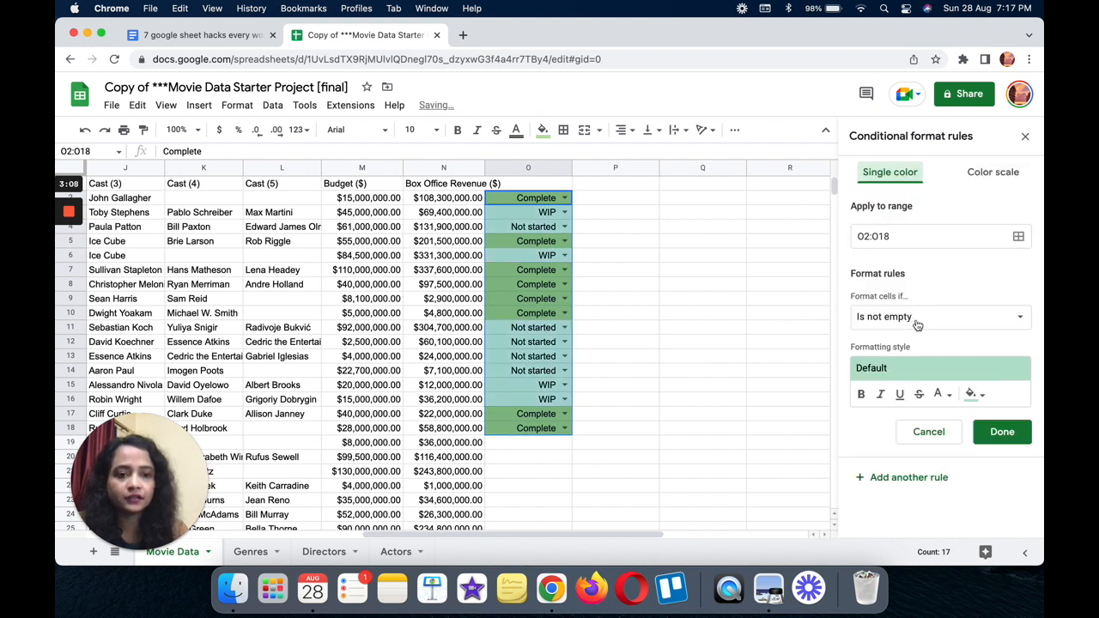
pyautogui.click(918, 320)
pyautogui.click(909, 424)
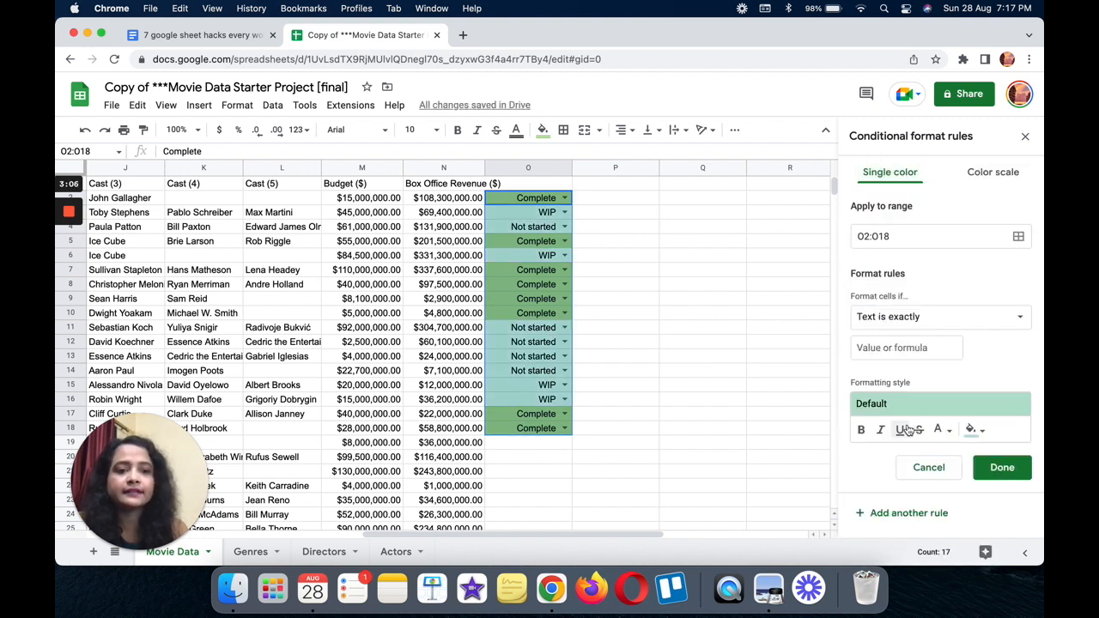
pyautogui.click(884, 347)
pyautogui.write('Not started')
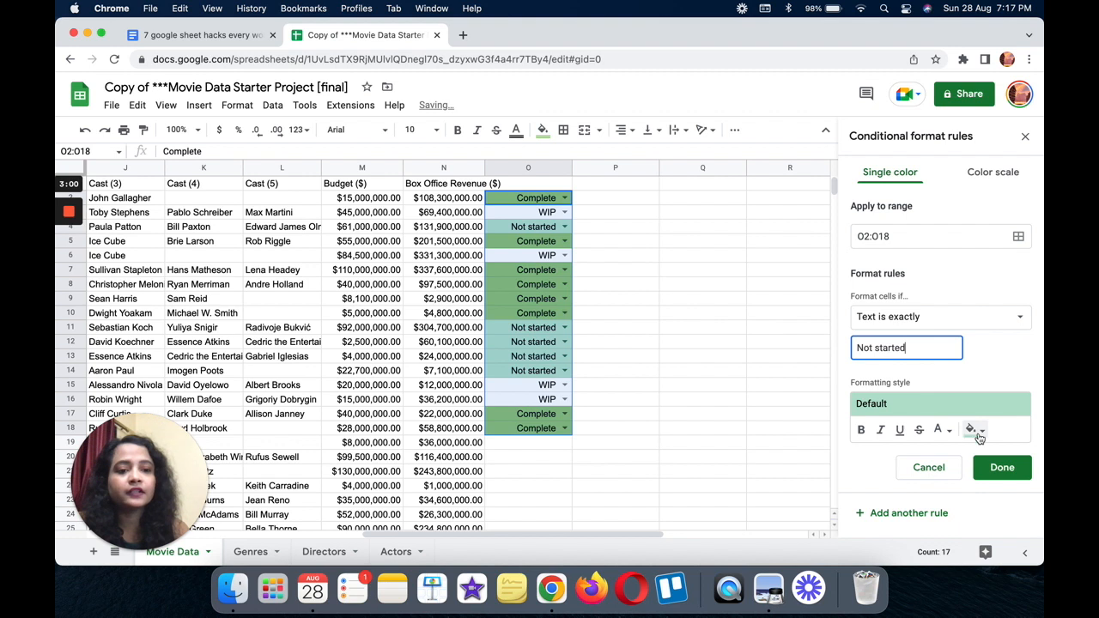
pyautogui.click(979, 431)
pyautogui.click(852, 304)
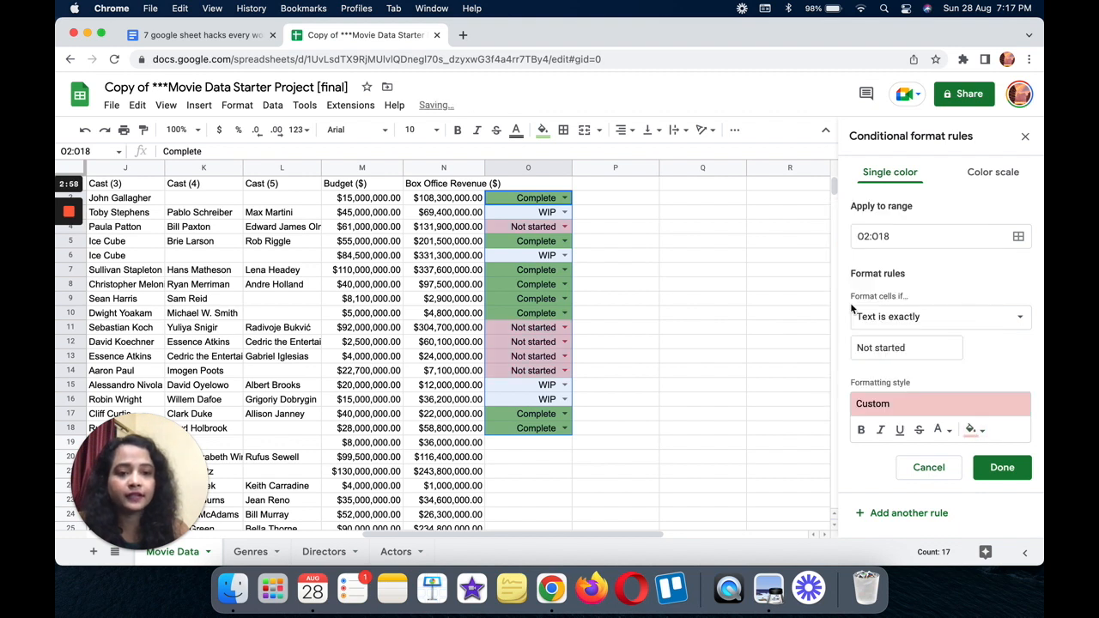
pyautogui.click(1001, 468)
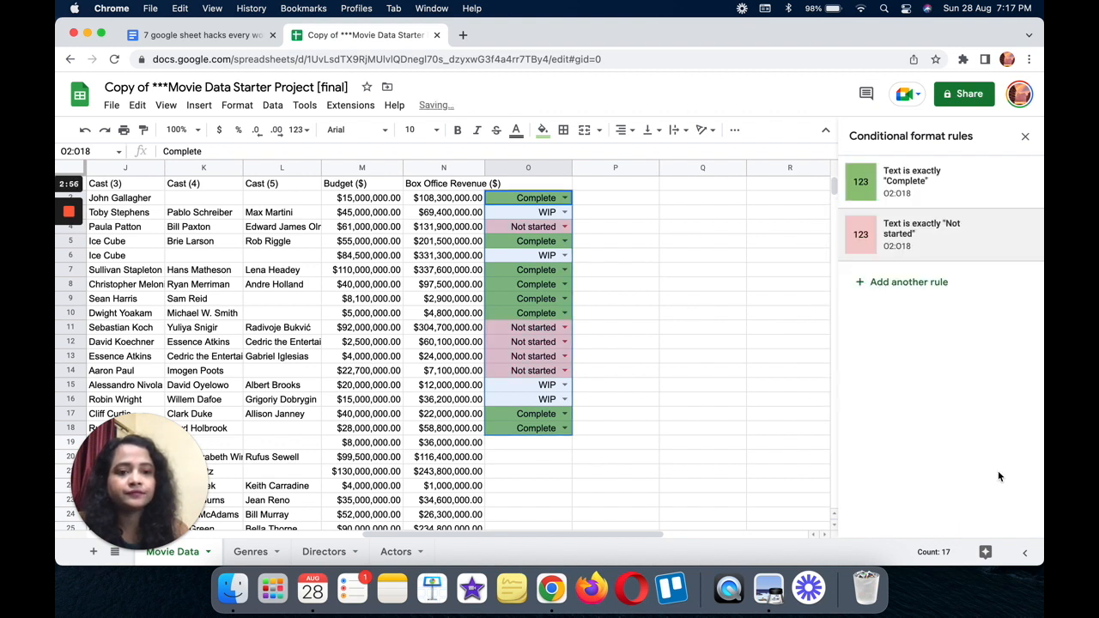
# Add a third conditional formatting rule for O2:O18 that fills cells whose text is exactly "WIP" with light orange.
pyautogui.click(912, 282)
pyautogui.click(912, 317)
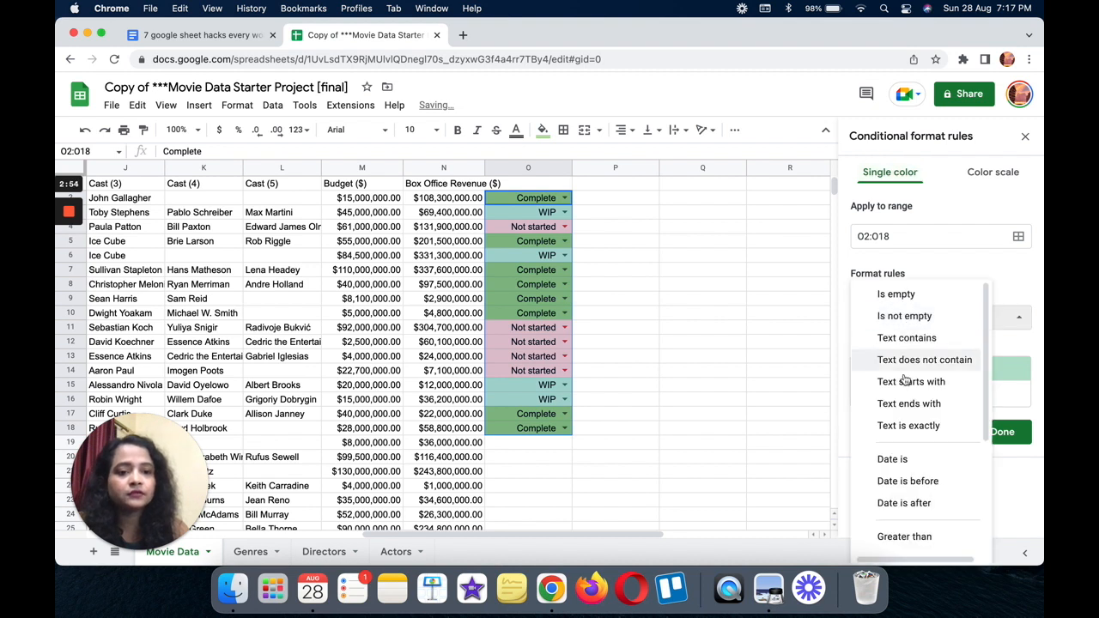
pyautogui.click(903, 426)
pyautogui.click(894, 347)
pyautogui.write('WIP')
pyautogui.click(973, 431)
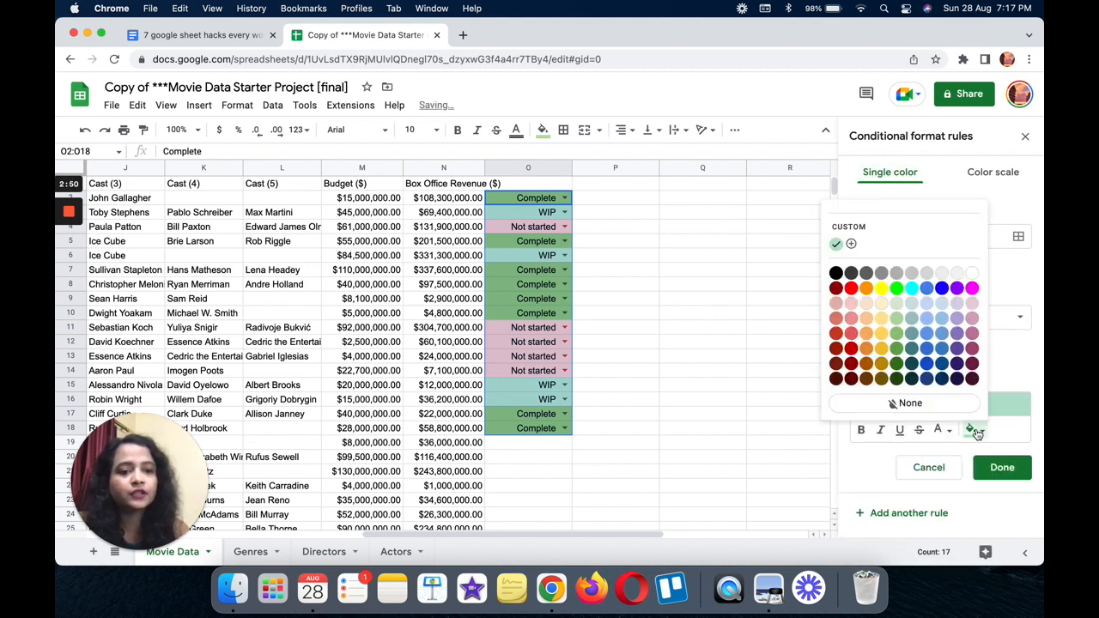
pyautogui.click(869, 324)
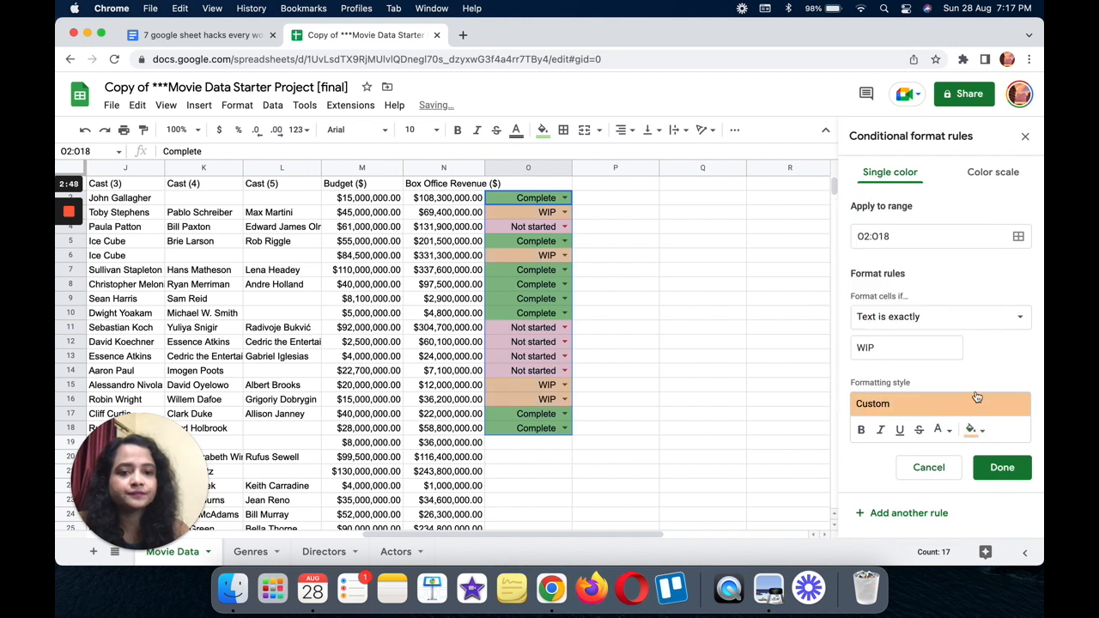
pyautogui.click(1000, 469)
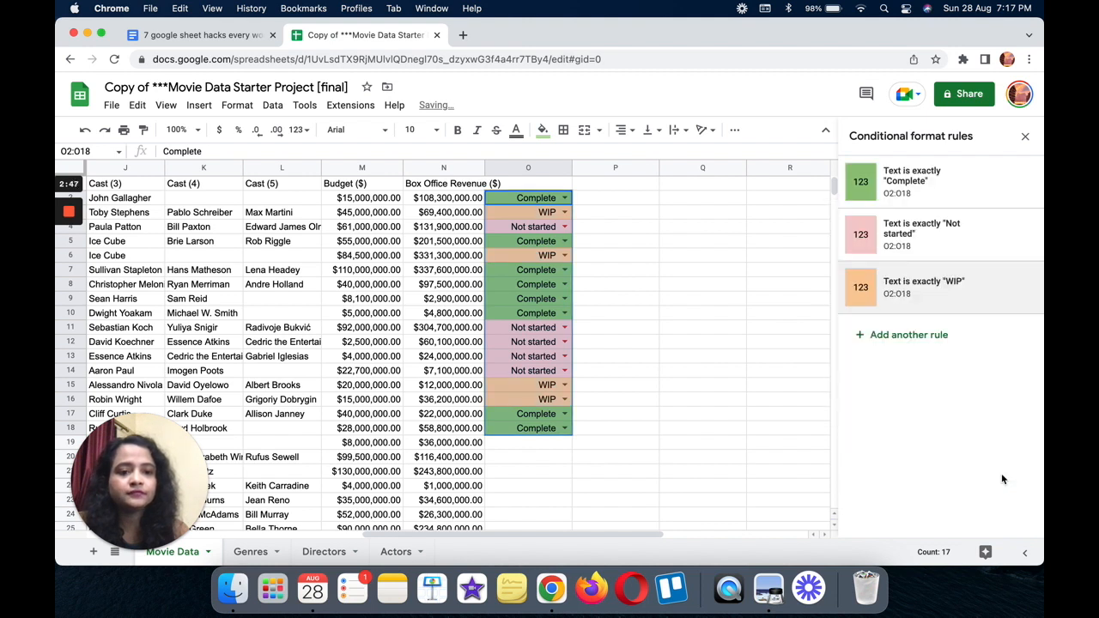
# Change the status in cell O17 to WIP using its dropdown list.
pyautogui.click(566, 414)
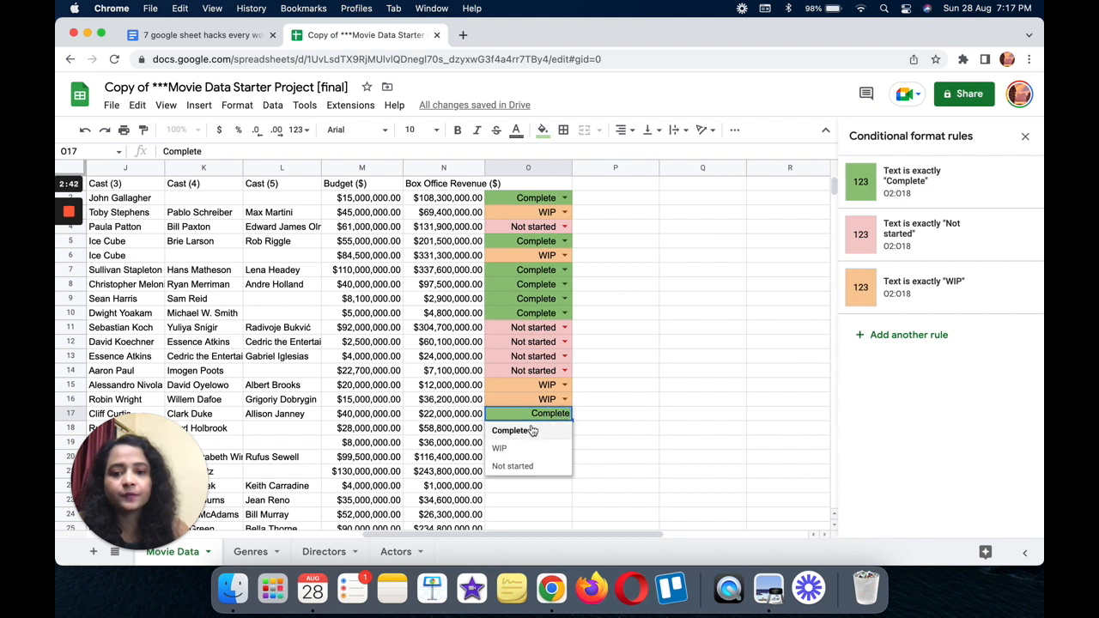
pyautogui.click(511, 448)
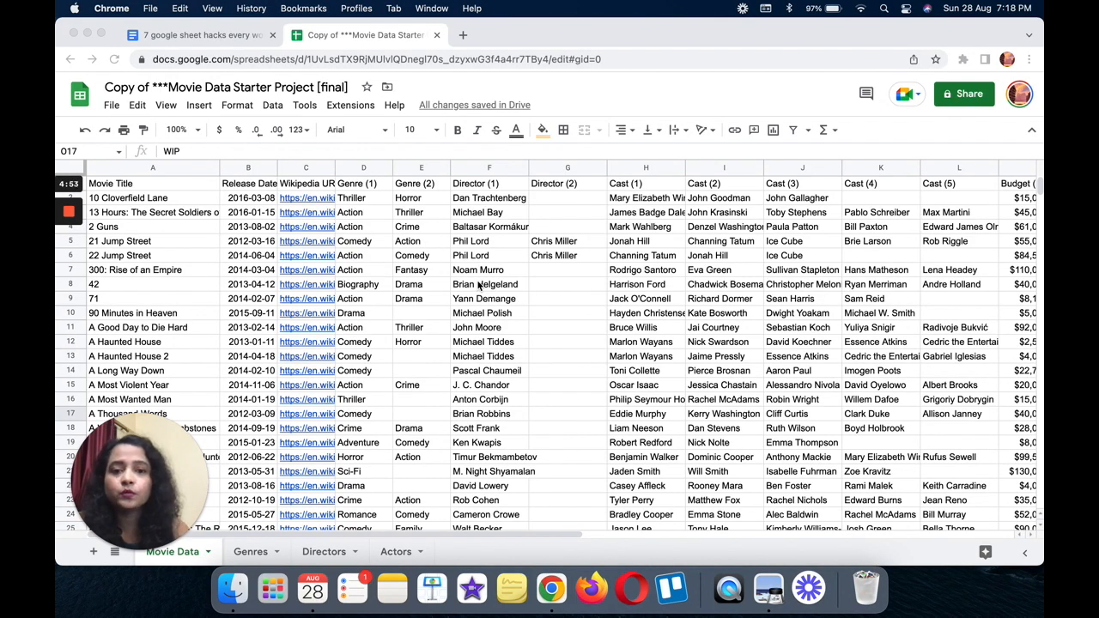
# Look through the movie rows and examine the Movie Title, Release Date and Wikipedia URL headings in row 1.
pyautogui.scroll(-10, 479, 286)
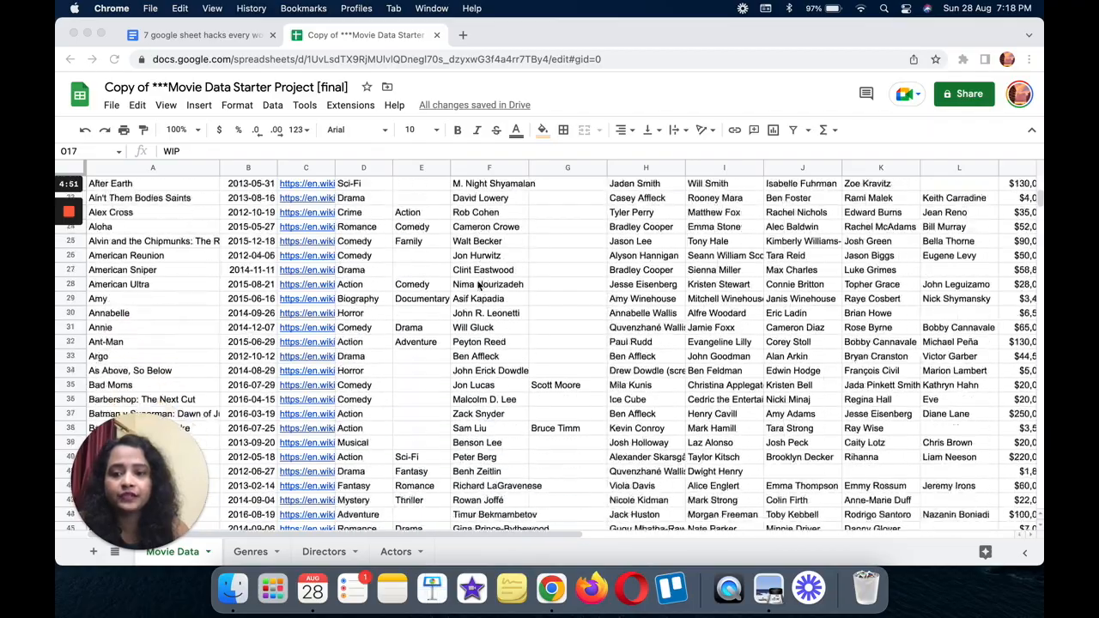
pyautogui.scroll(10, 480, 286)
pyautogui.scroll(-15, 480, 286)
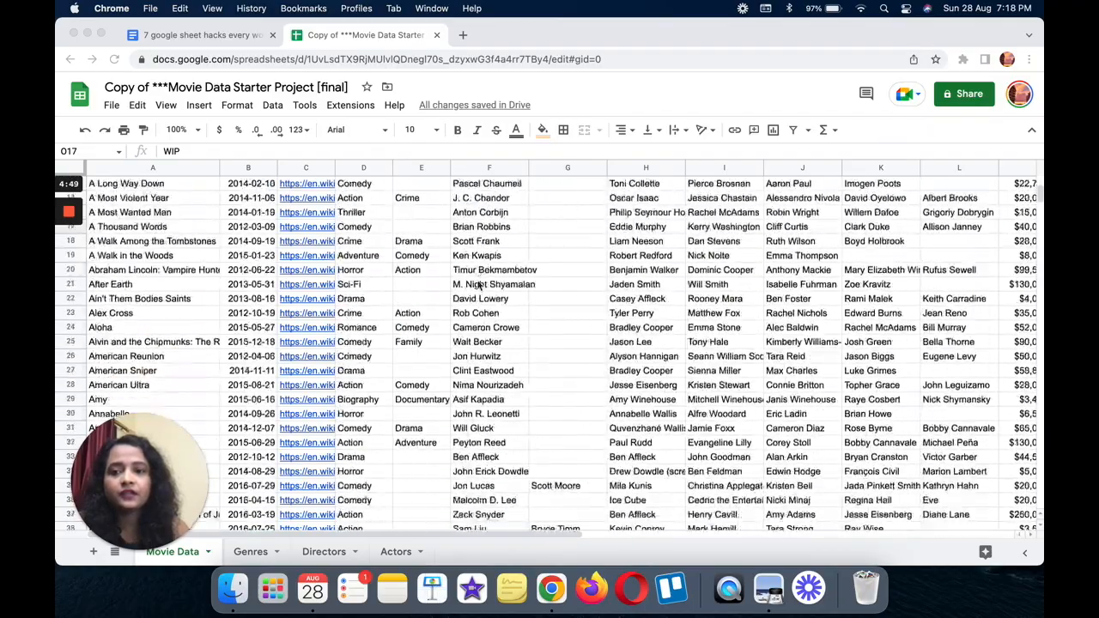
pyautogui.scroll(-3, 479, 286)
pyautogui.scroll(20, 479, 286)
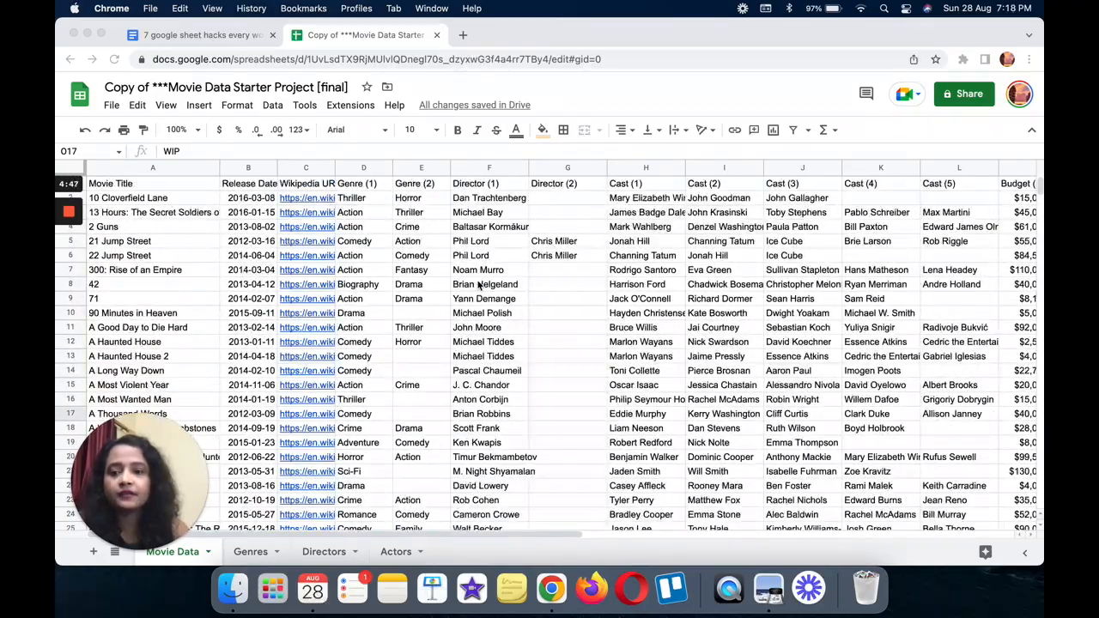
pyautogui.click(133, 185)
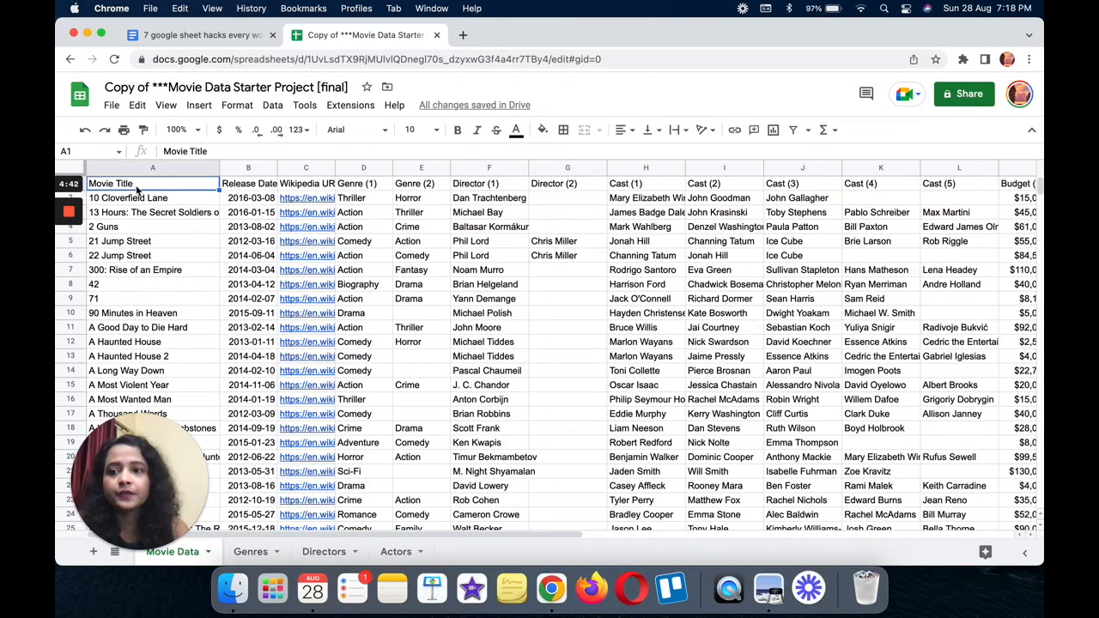
pyautogui.click(263, 185)
pyautogui.click(325, 184)
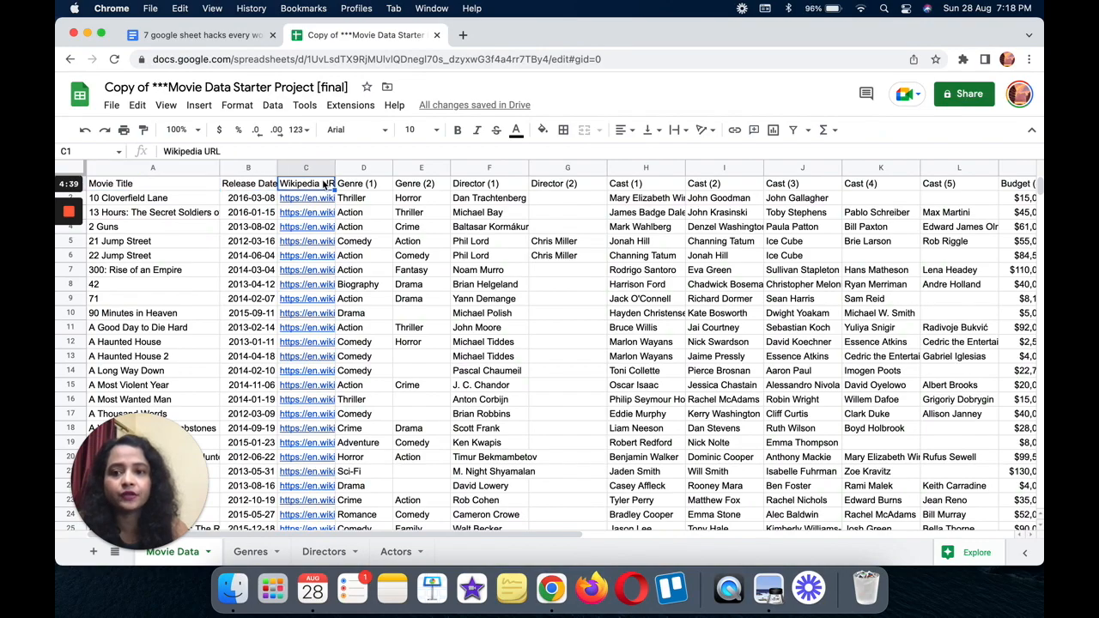
# Go through the movie data to the last record and inspect its genre and cast cells in row 509.
pyautogui.scroll(-5, 431, 410)
pyautogui.scroll(-20, 432, 415)
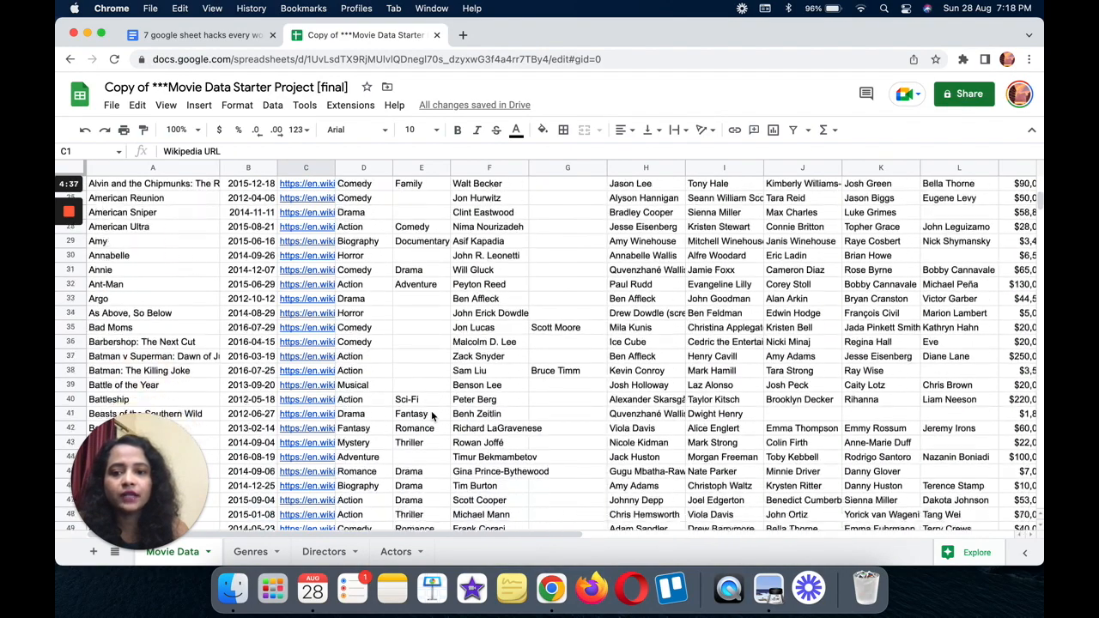
pyautogui.scroll(-3, 431, 416)
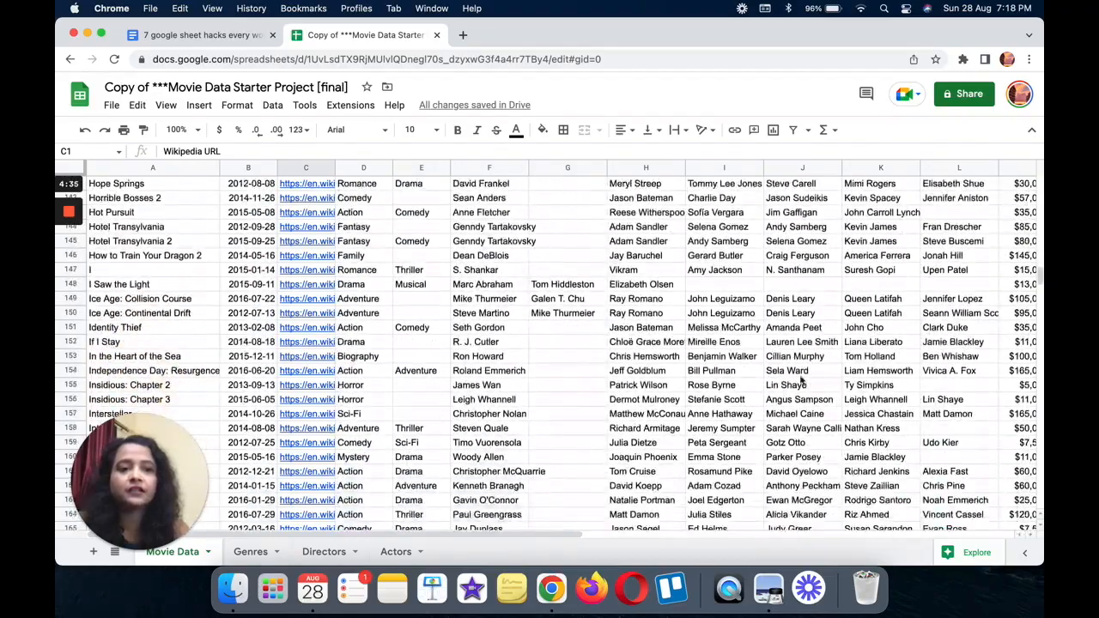
pyautogui.moveTo(1039, 276); pyautogui.dragTo(1039, 517)
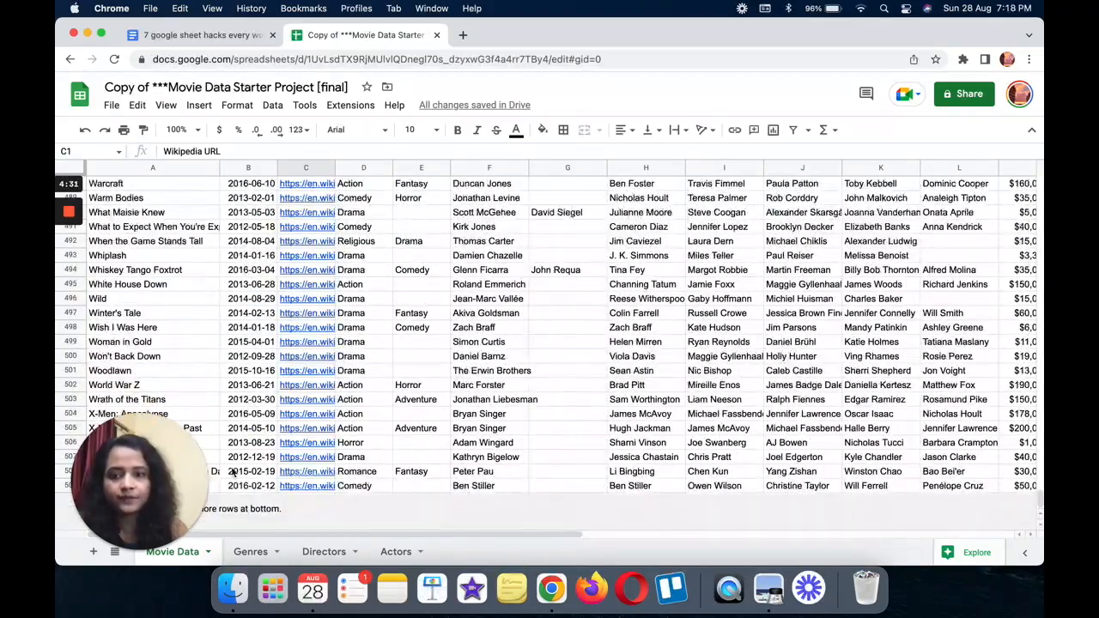
pyautogui.click(398, 489)
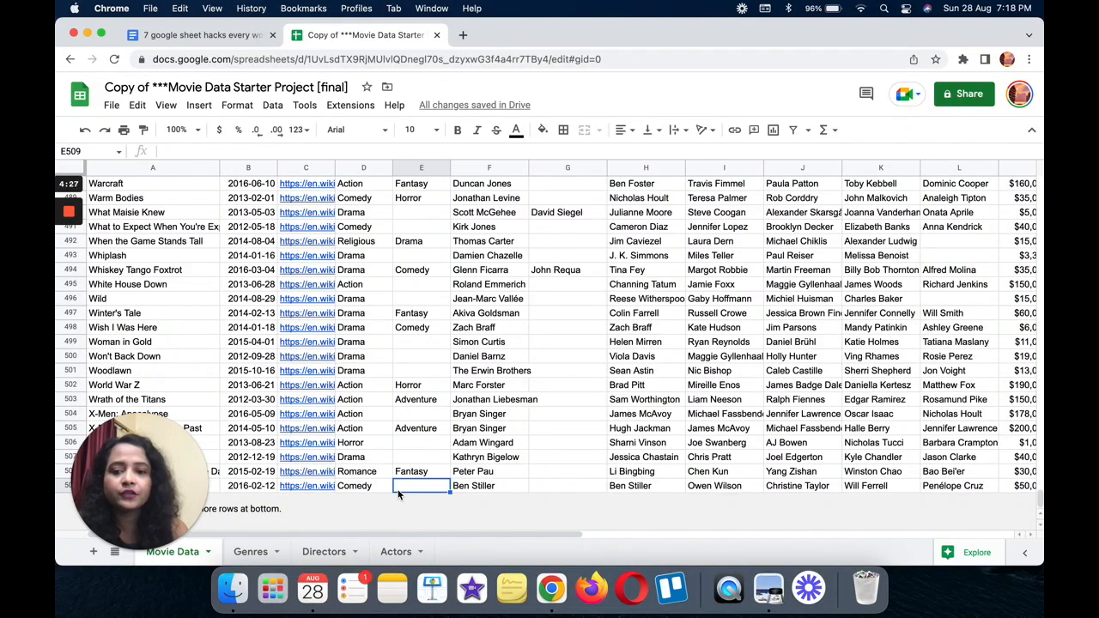
pyautogui.click(365, 491)
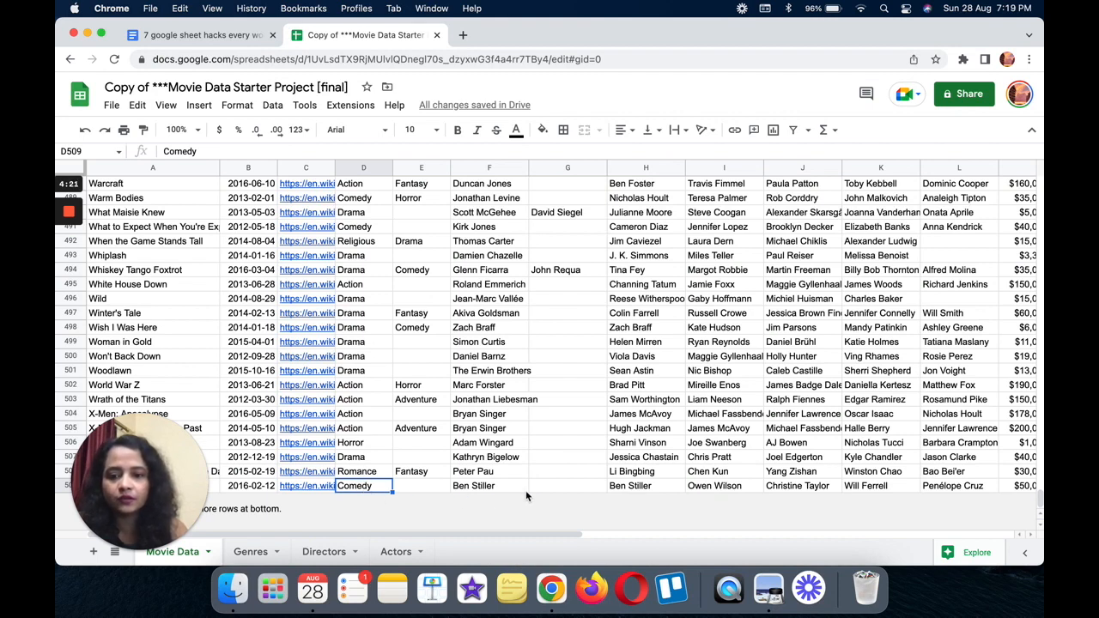
pyautogui.click(652, 487)
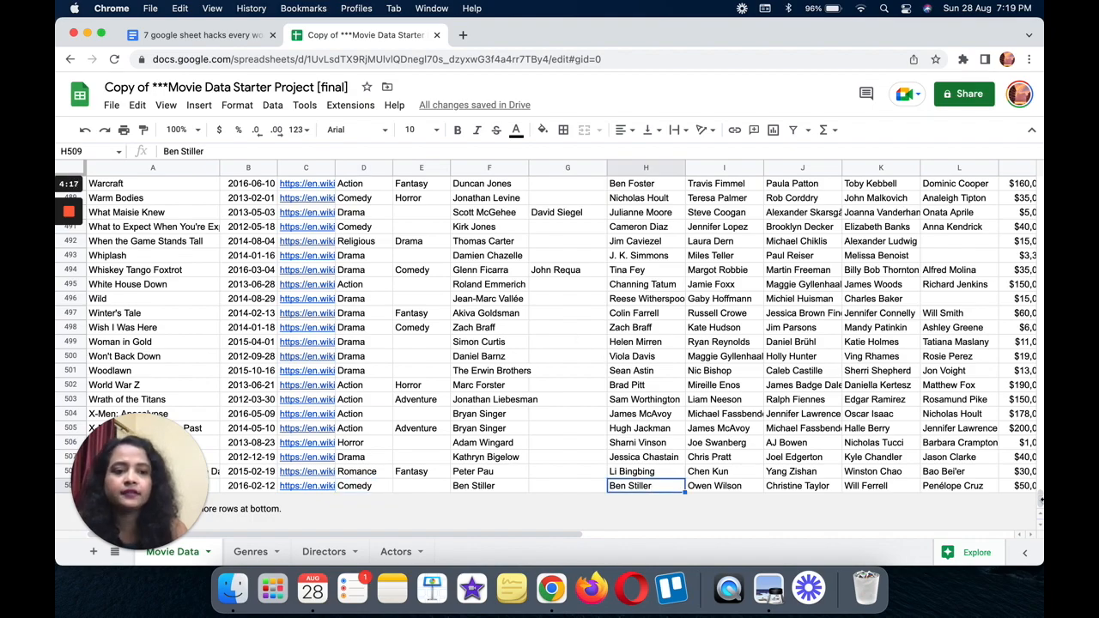
# Freeze the heading row (row 1) of the Movie Data sheet.
pyautogui.moveTo(1041, 498); pyautogui.dragTo(1040, 180)
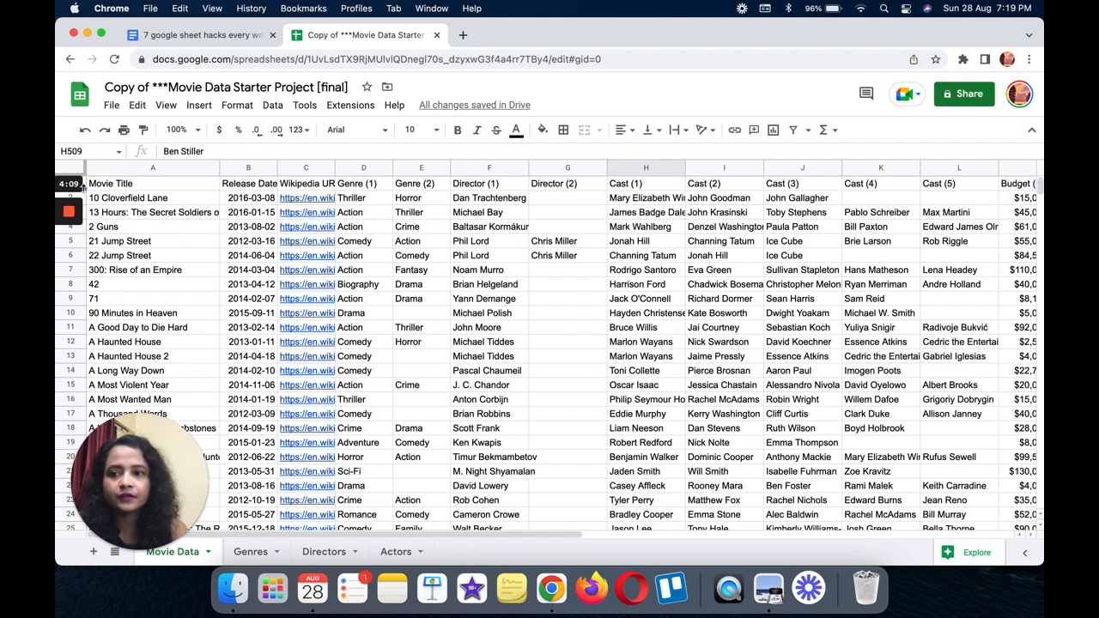
pyautogui.click(84, 187)
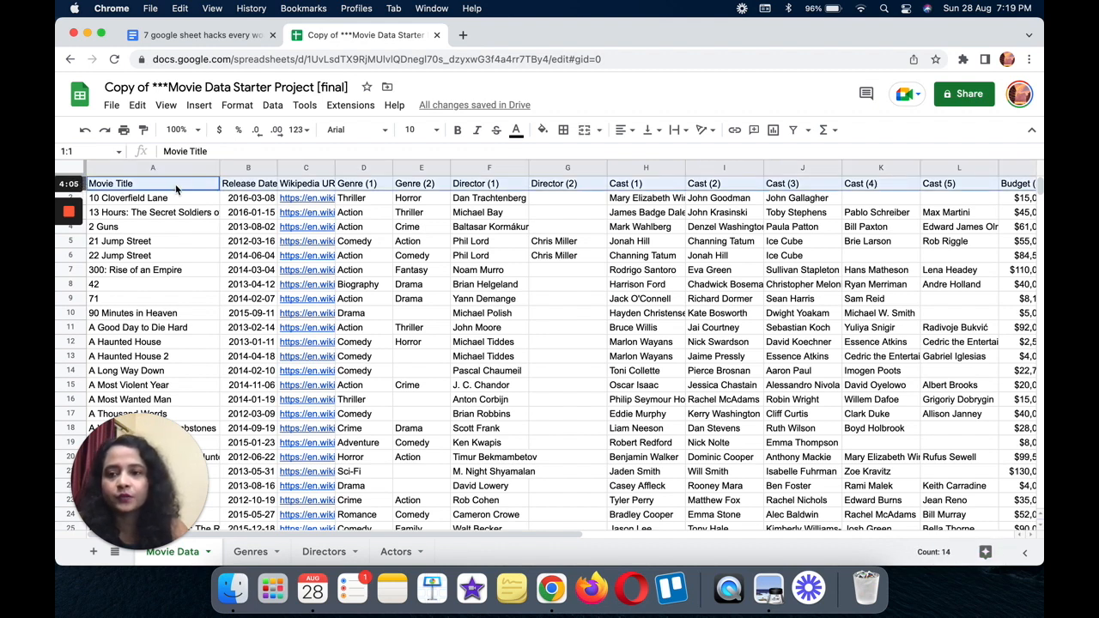
pyautogui.click(165, 106)
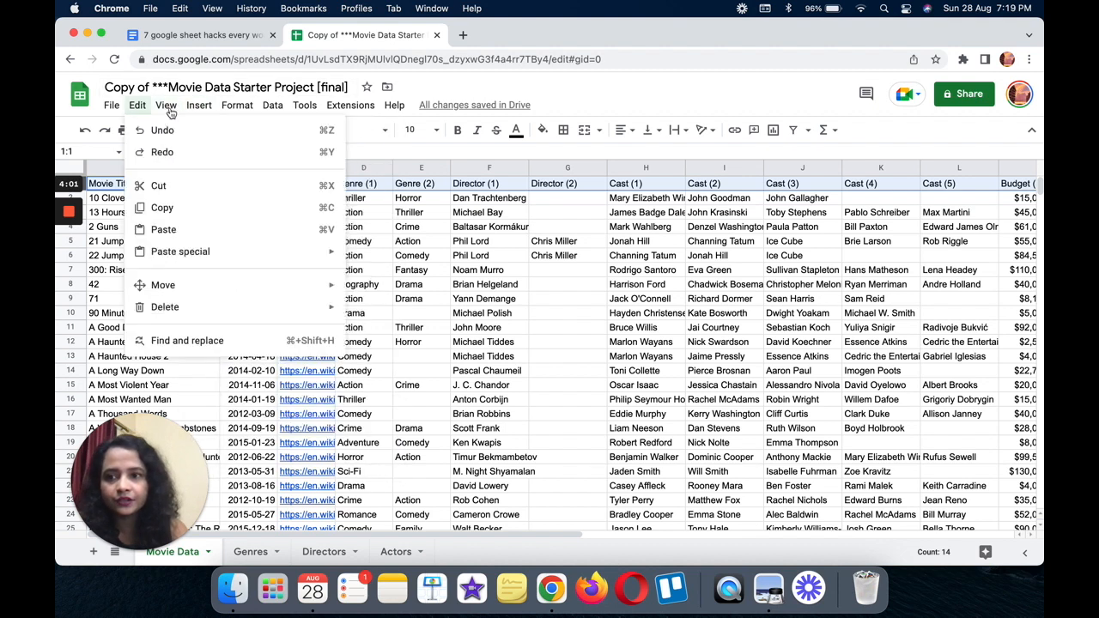
pyautogui.moveTo(208, 154)
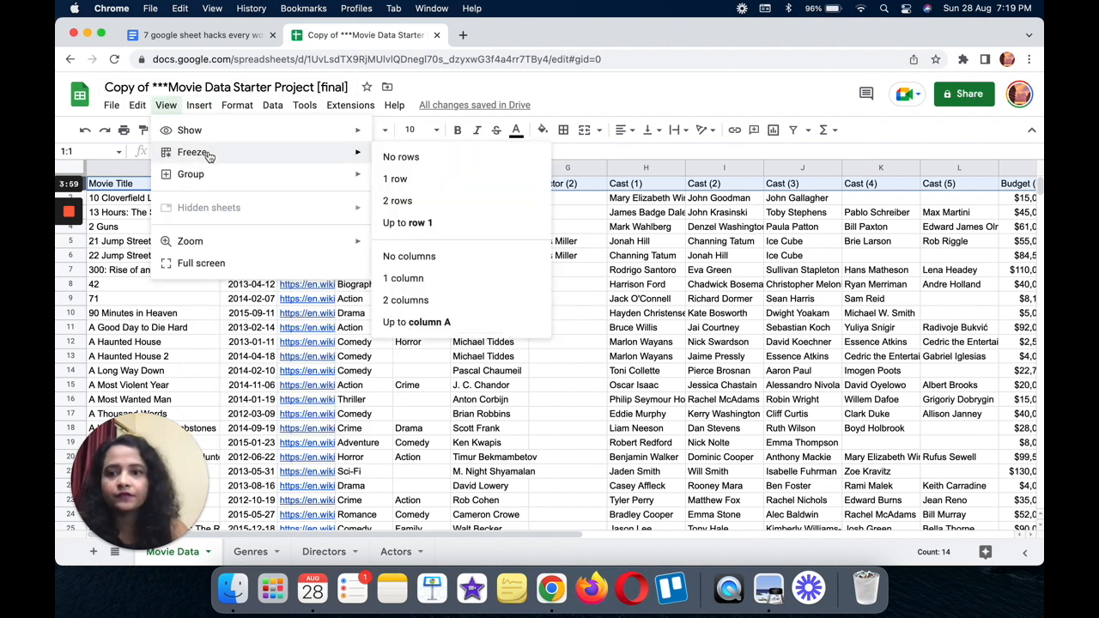
pyautogui.click(436, 180)
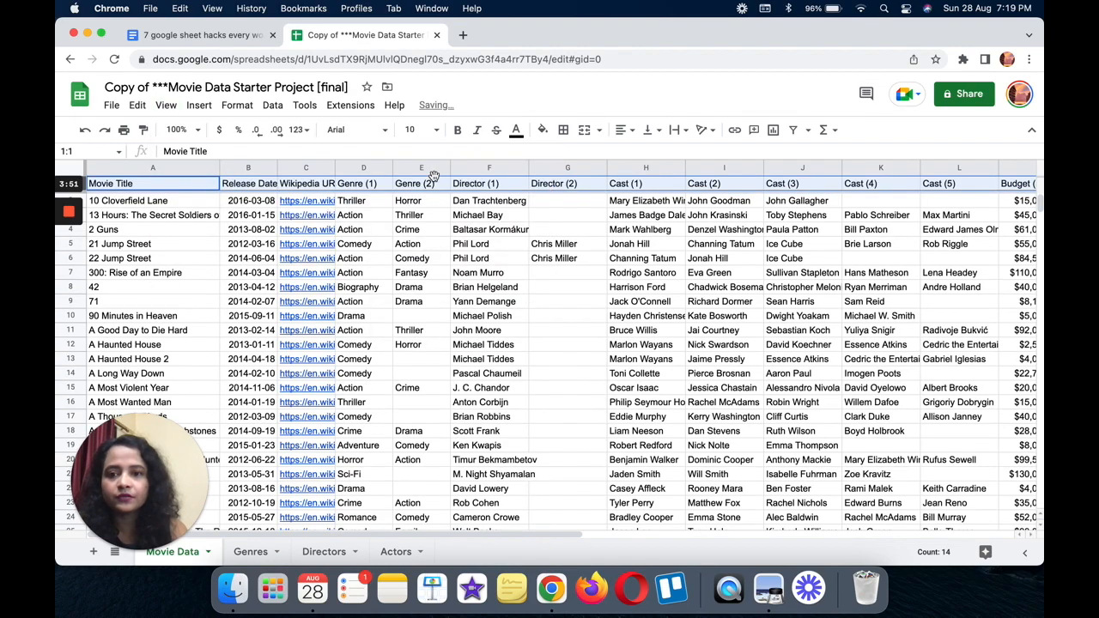
# Check the frozen headings against rows further down the sheet and across to the Box Office Revenue column.
pyautogui.scroll(-10, 406, 330)
pyautogui.scroll(-10, 406, 330)
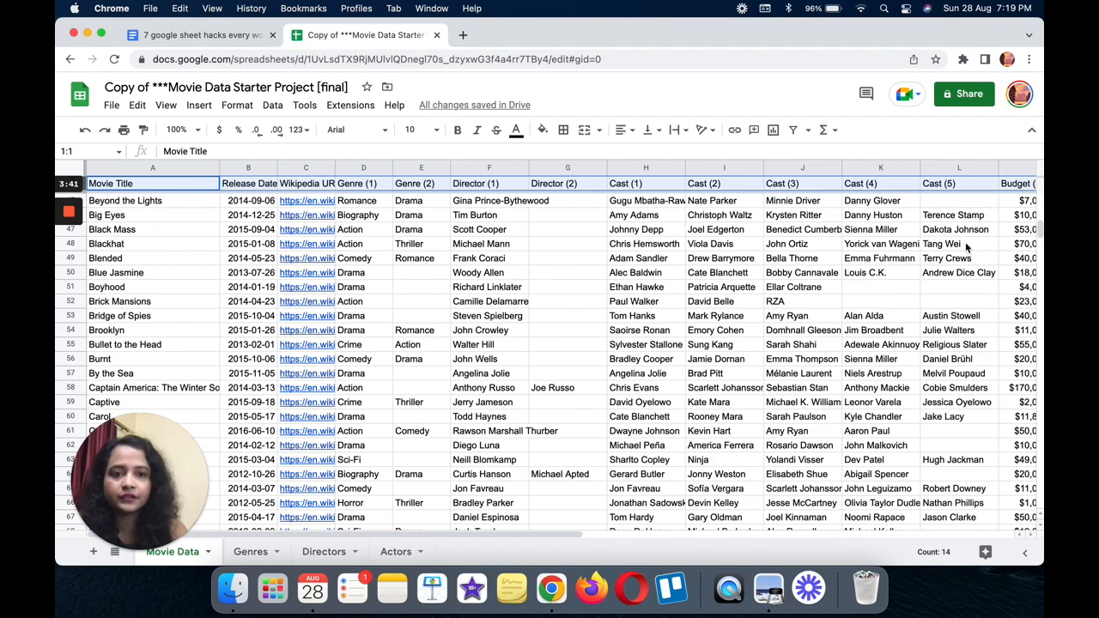
pyautogui.hscroll(5, 770, 226)
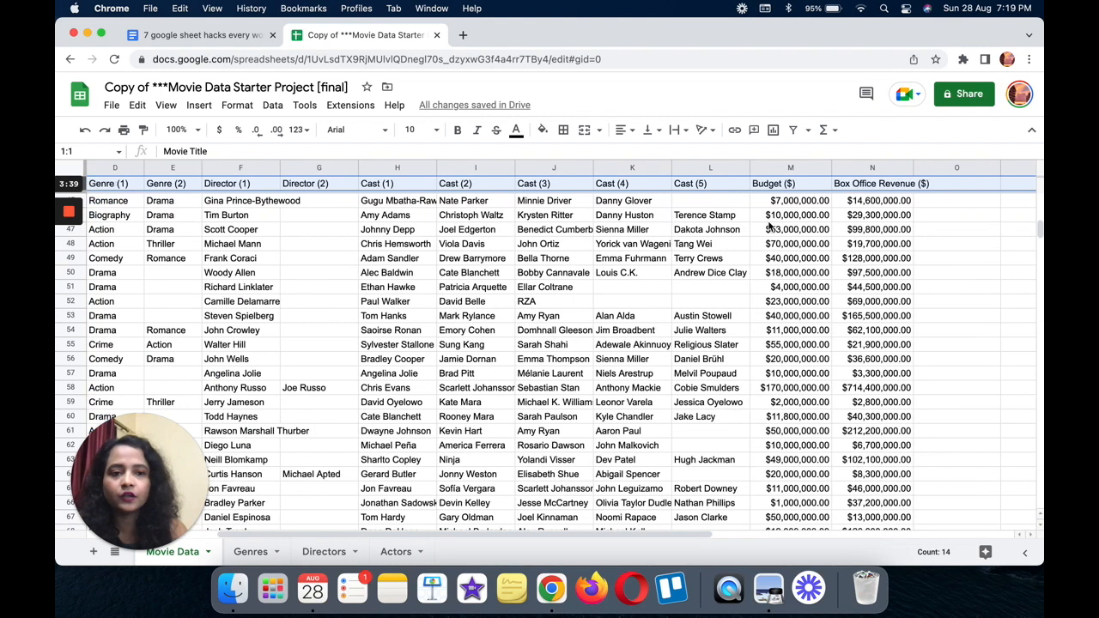
pyautogui.hscroll(5, 771, 226)
pyautogui.hscroll(-5, 768, 223)
pyautogui.hscroll(3, 768, 223)
pyautogui.click(822, 203)
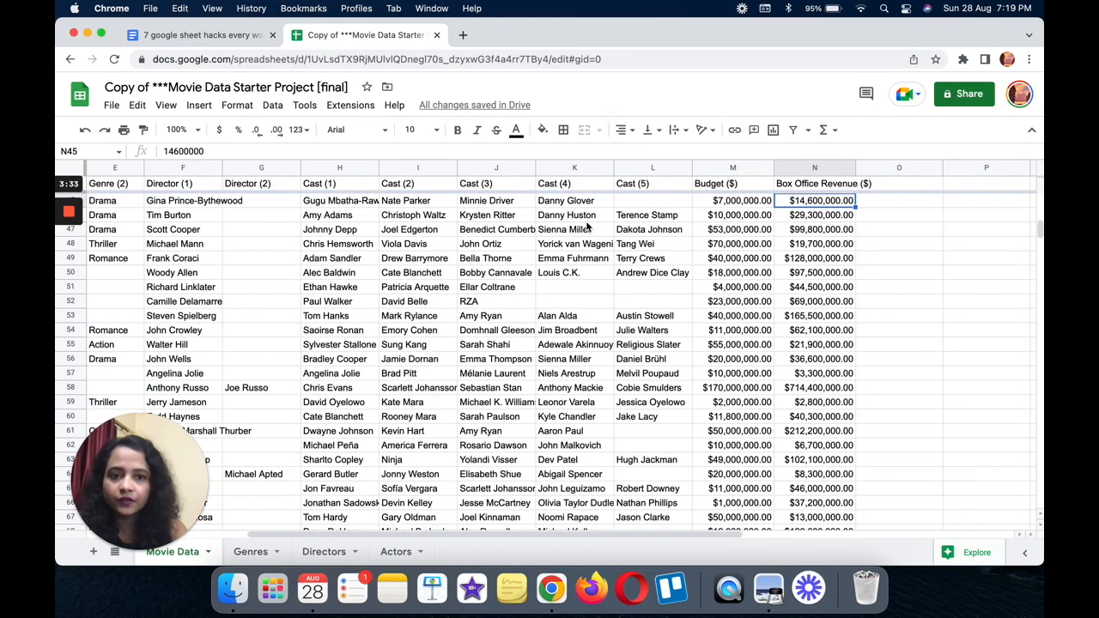
pyautogui.hscroll(-5, 587, 225)
pyautogui.scroll(1, 588, 225)
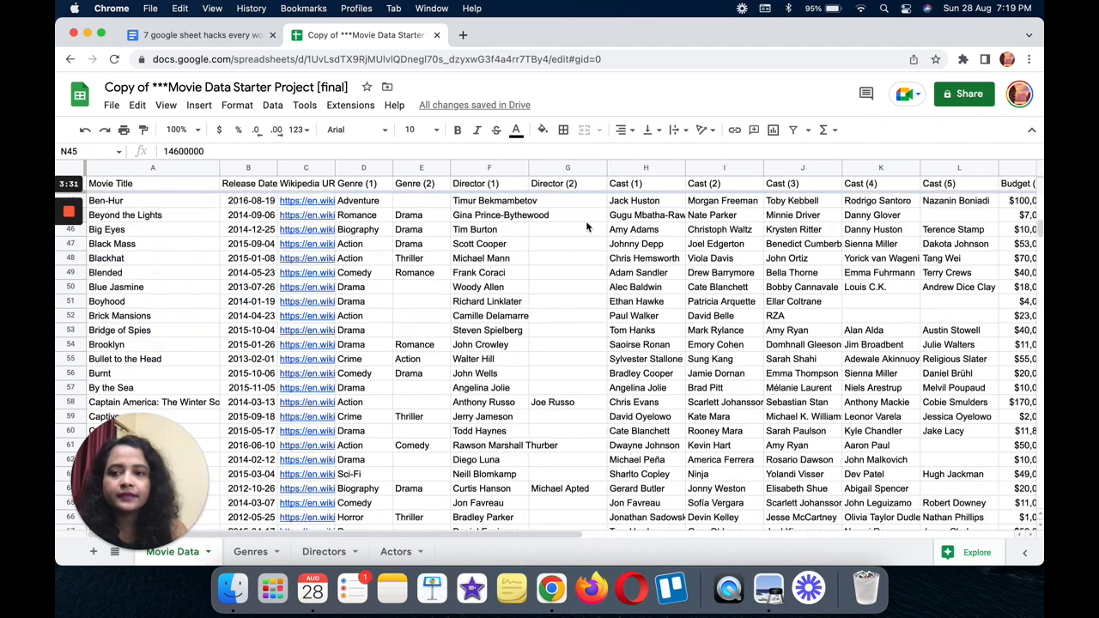
# Freeze the Movie Title column (column A) and check it against the columns further across.
pyautogui.click(147, 166)
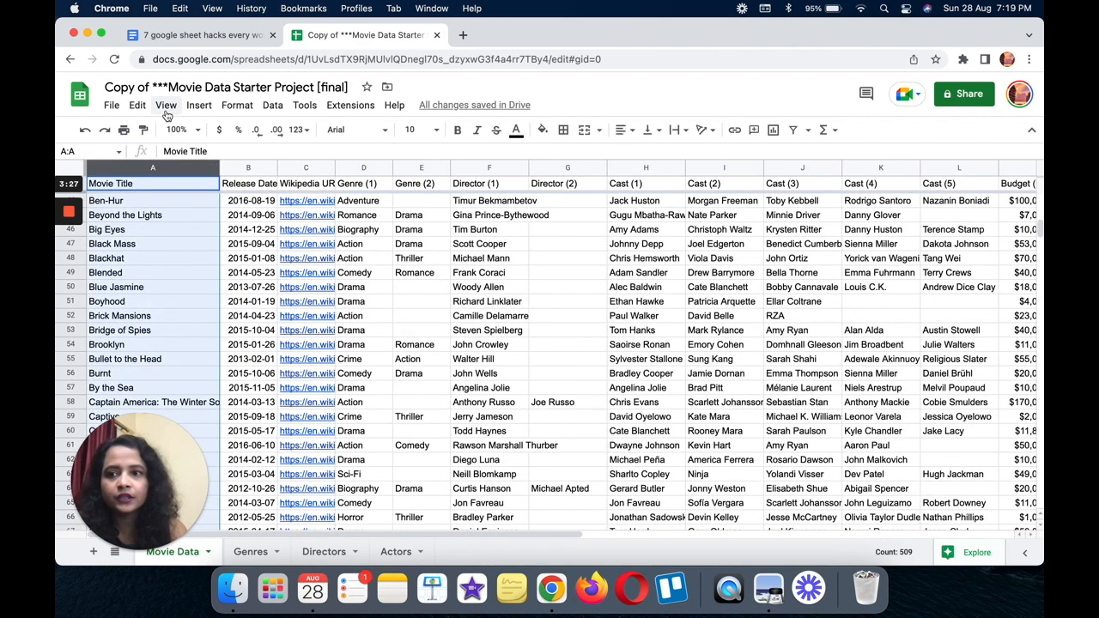
pyautogui.click(166, 106)
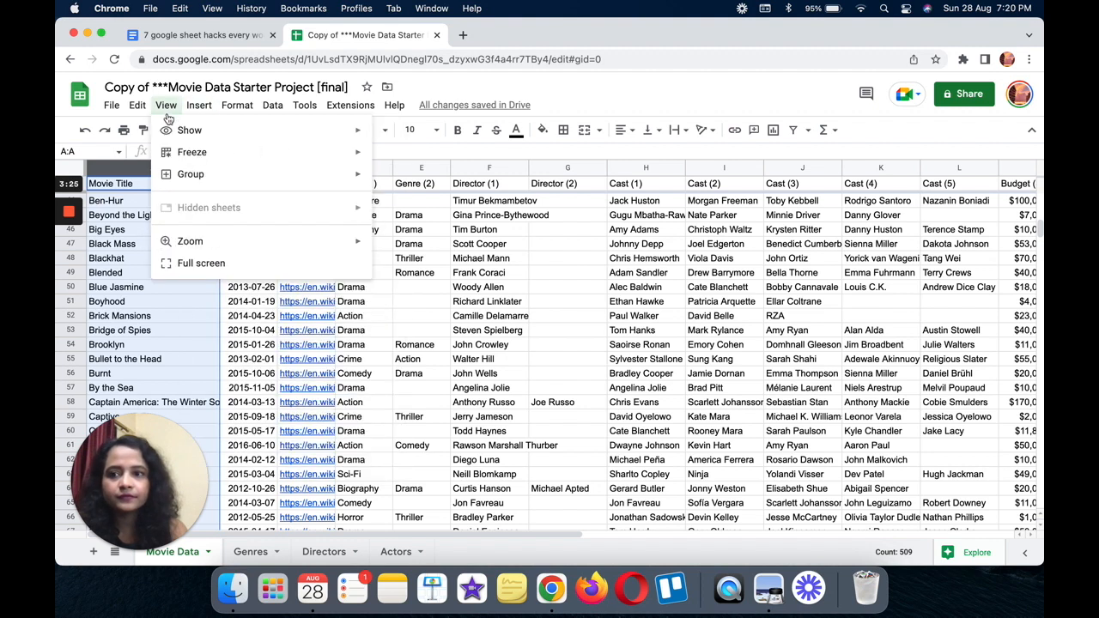
pyautogui.moveTo(277, 158)
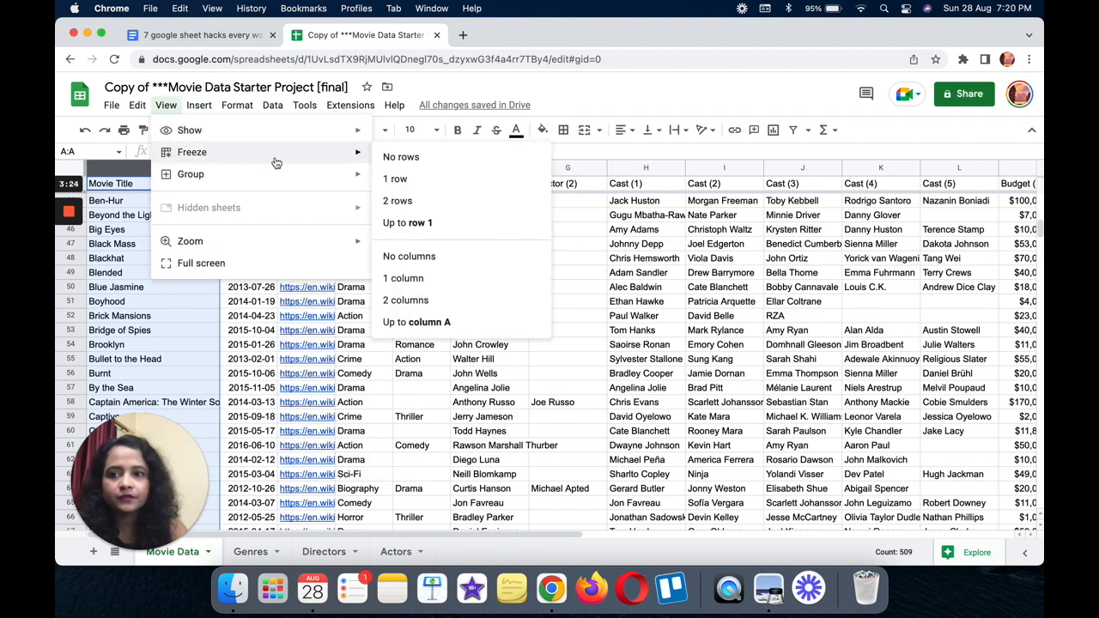
pyautogui.click(415, 280)
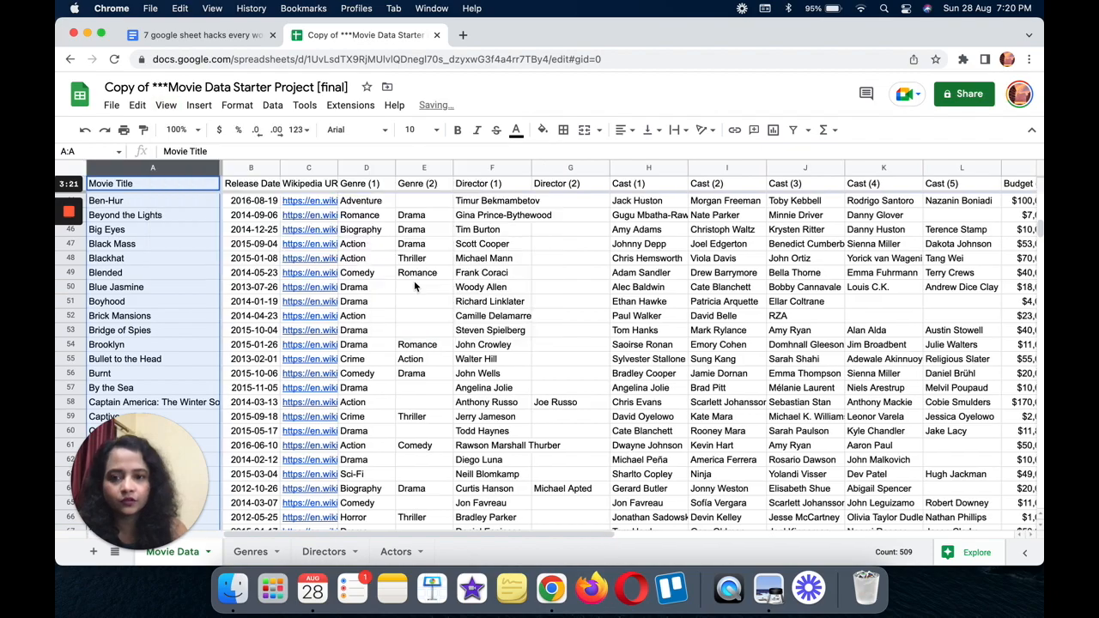
pyautogui.hscroll(5, 415, 286)
pyautogui.hscroll(-5, 415, 286)
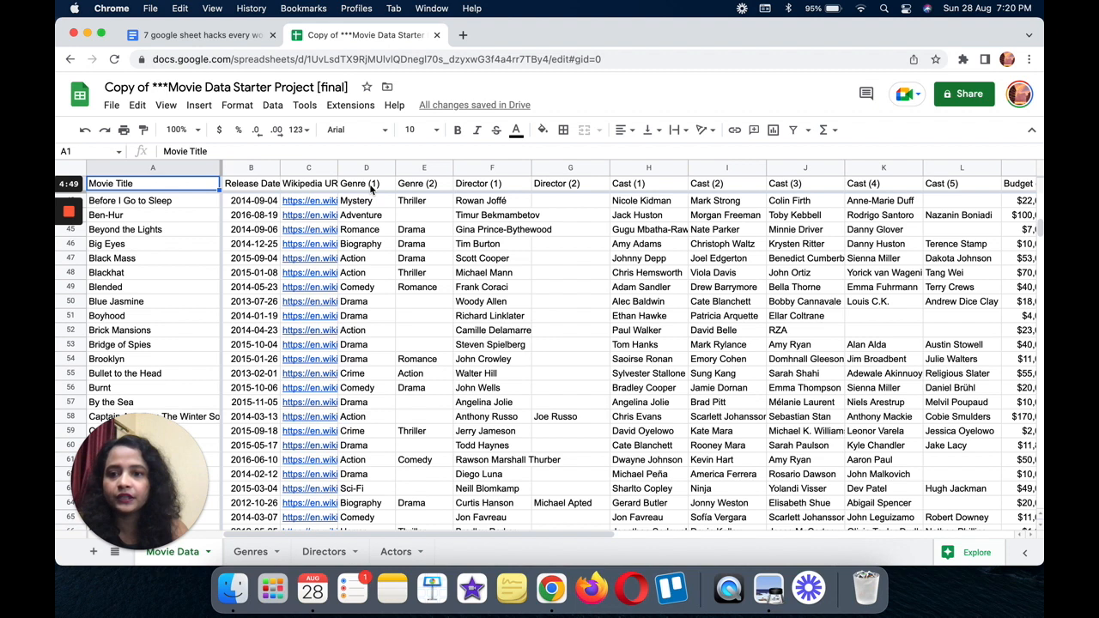
# Turn on filtering for the movie data and show only the Action movies in the Genre (1) column.
pyautogui.click(372, 186)
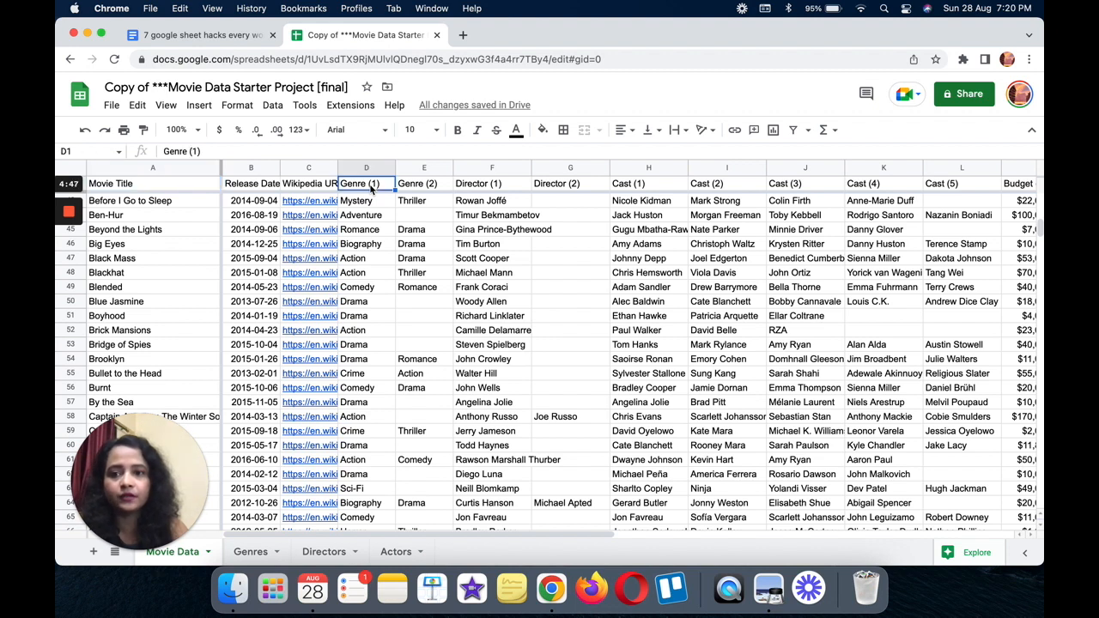
pyautogui.click(793, 129)
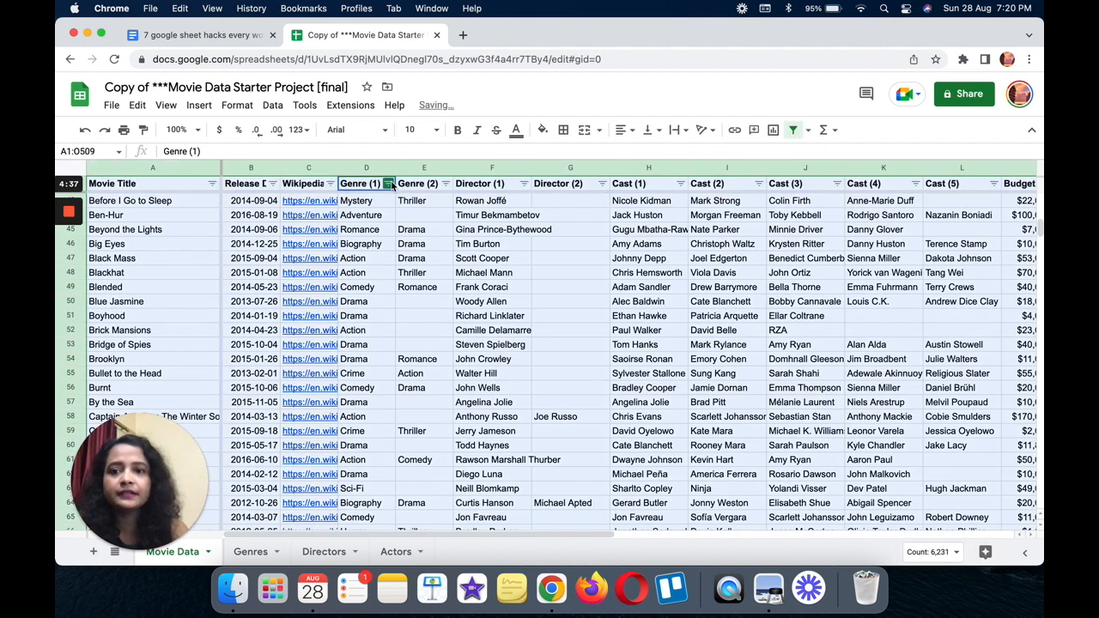
pyautogui.click(389, 184)
pyautogui.scroll(-3, 296, 438)
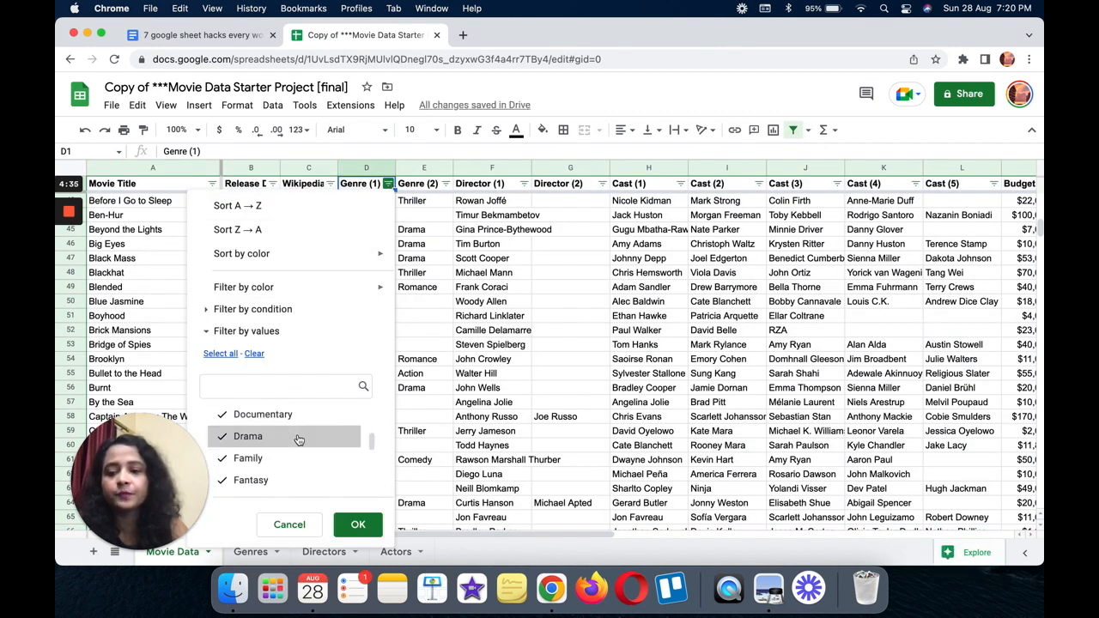
pyautogui.scroll(2, 299, 440)
pyautogui.scroll(1, 299, 440)
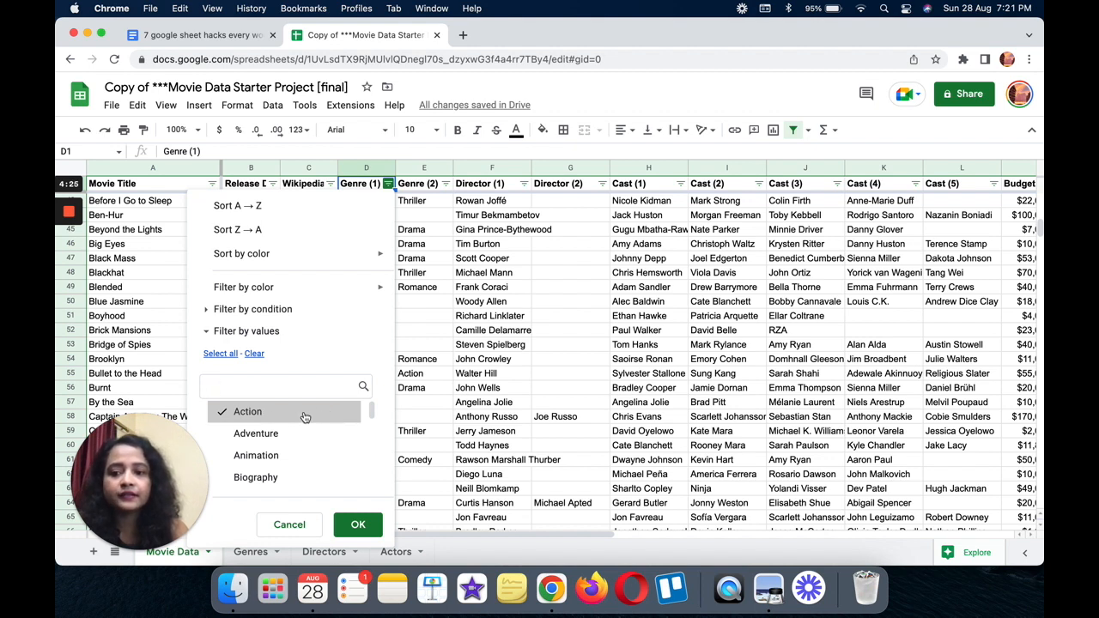
pyautogui.click(356, 525)
pyautogui.scroll(5, 328, 262)
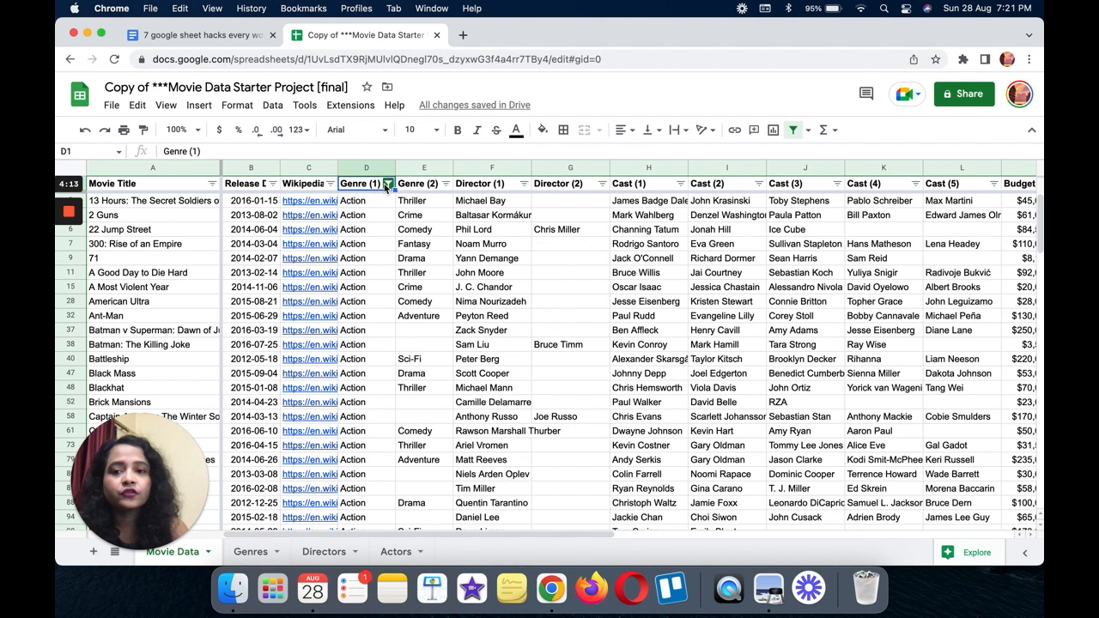
# Reselect all values in the Genre (1) filter to show every movie again.
pyautogui.click(388, 185)
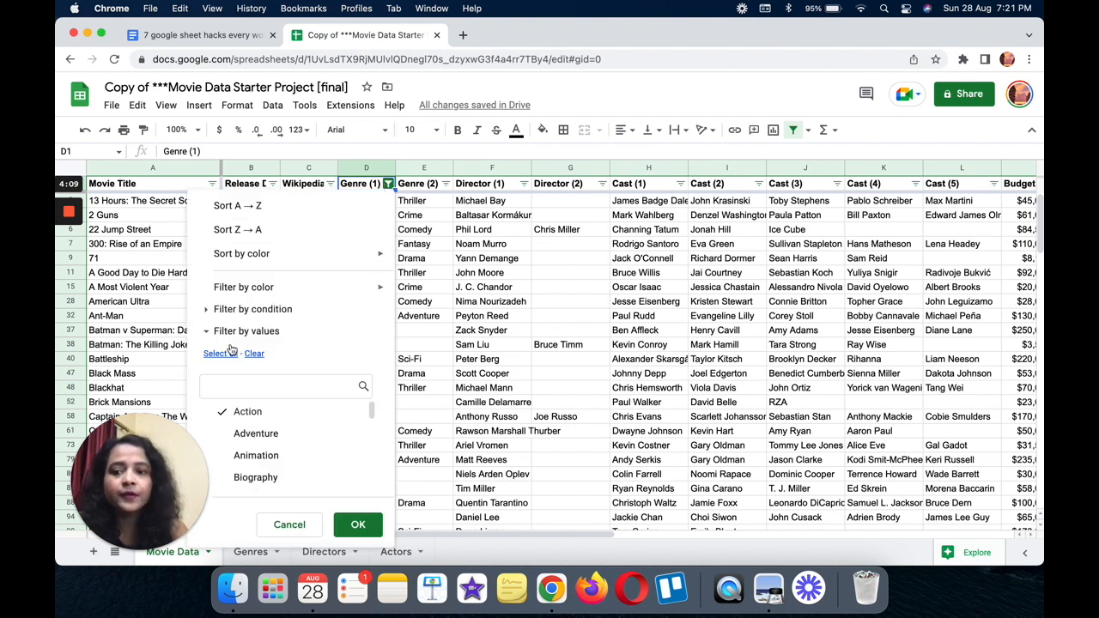
pyautogui.click(225, 353)
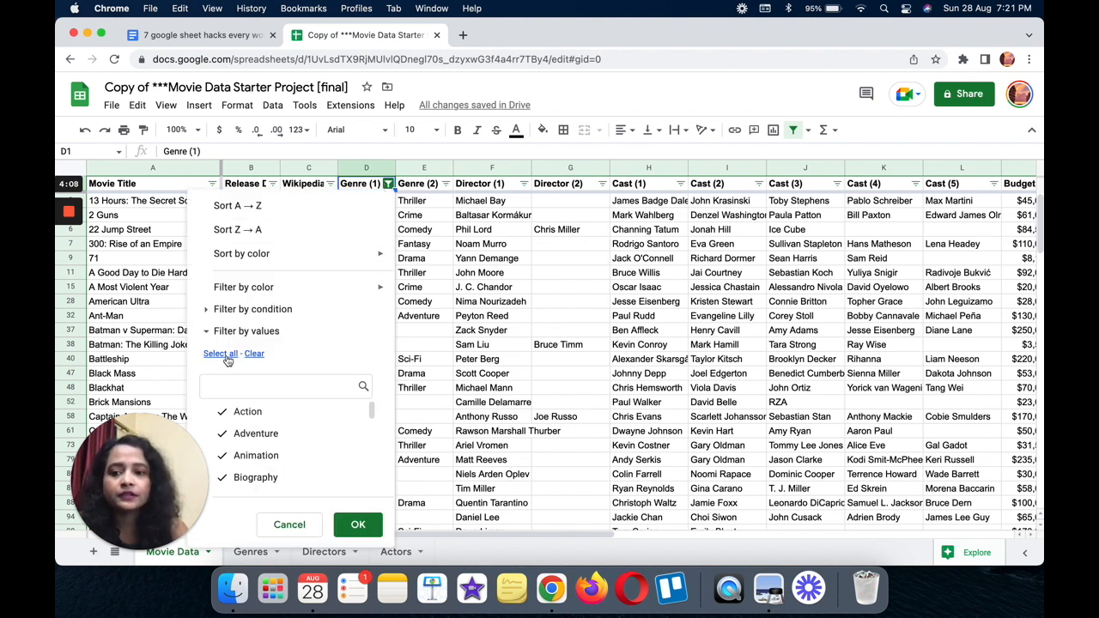
pyautogui.click(359, 523)
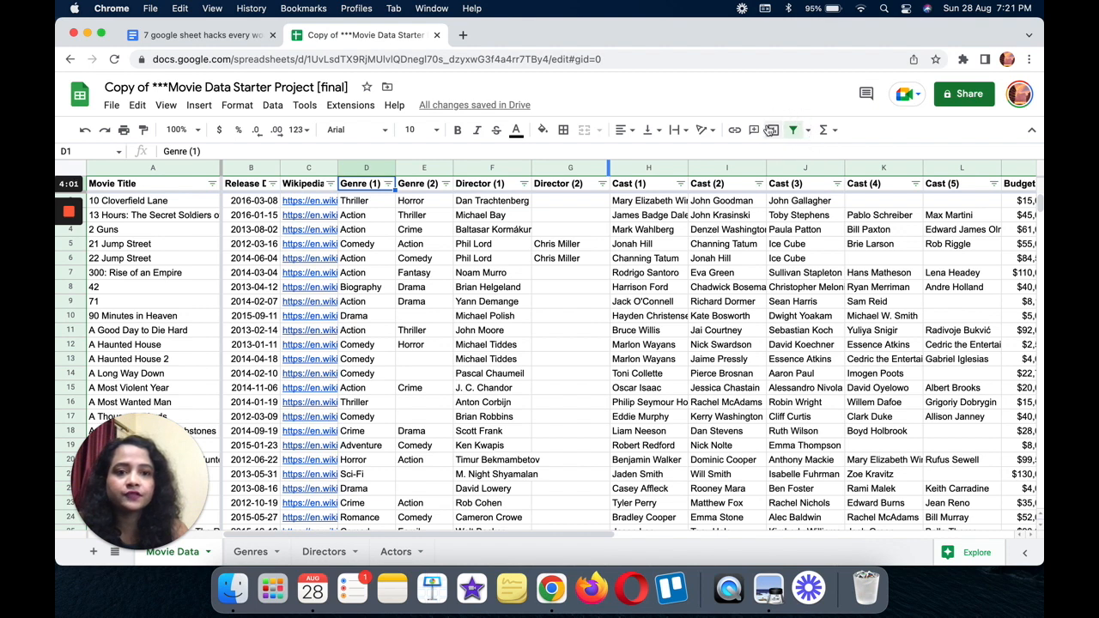
# Create a new filter view that shows only the movies with Adventure in the Genre (2) column.
pyautogui.click(808, 133)
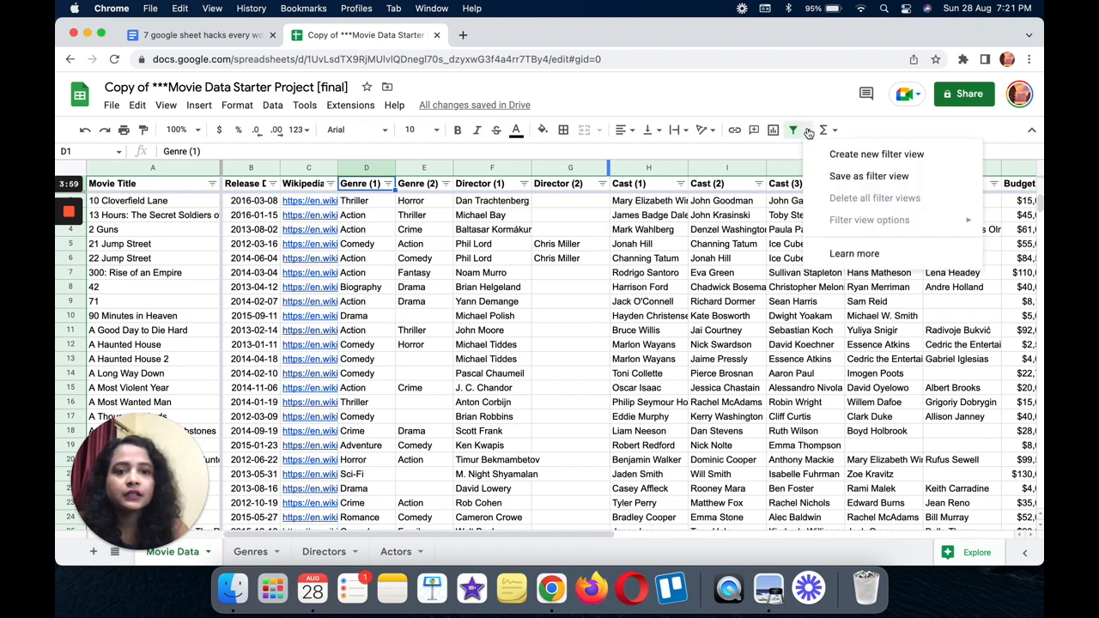
pyautogui.click(846, 155)
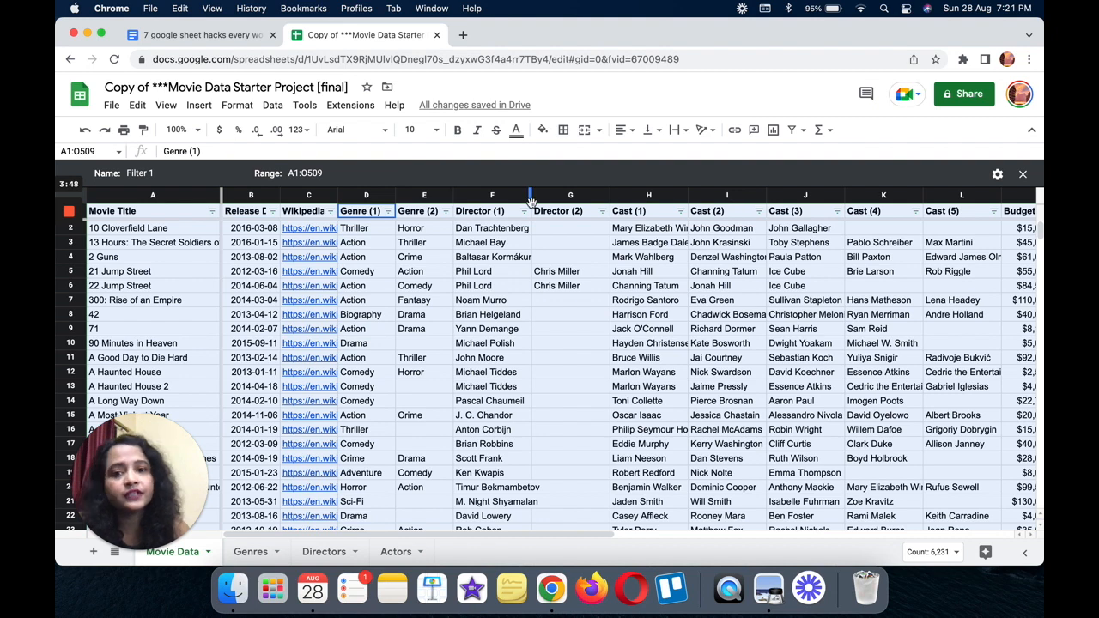
pyautogui.click(444, 212)
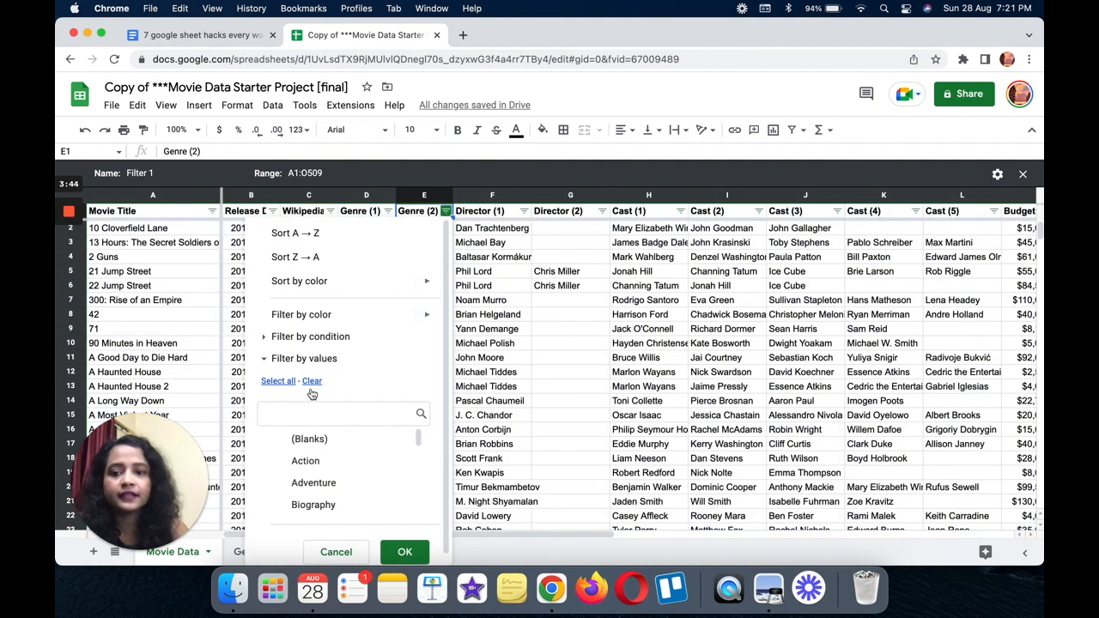
pyautogui.click(314, 482)
pyautogui.click(400, 551)
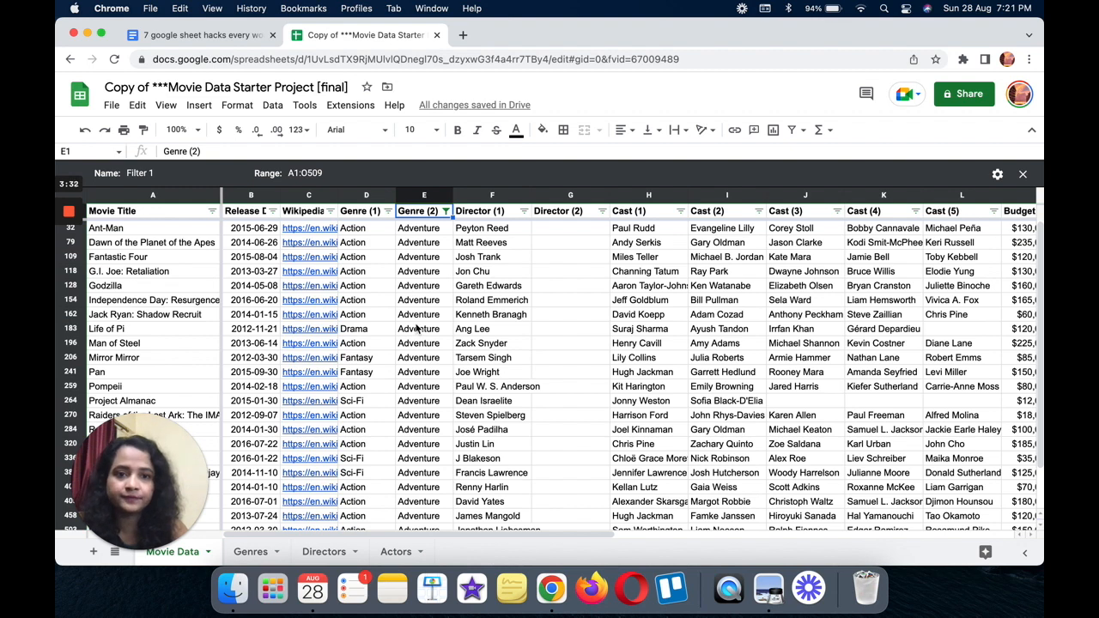
# Switch the filter view to None to see the full data, and reapply the saved view Filter 1.
pyautogui.click(803, 133)
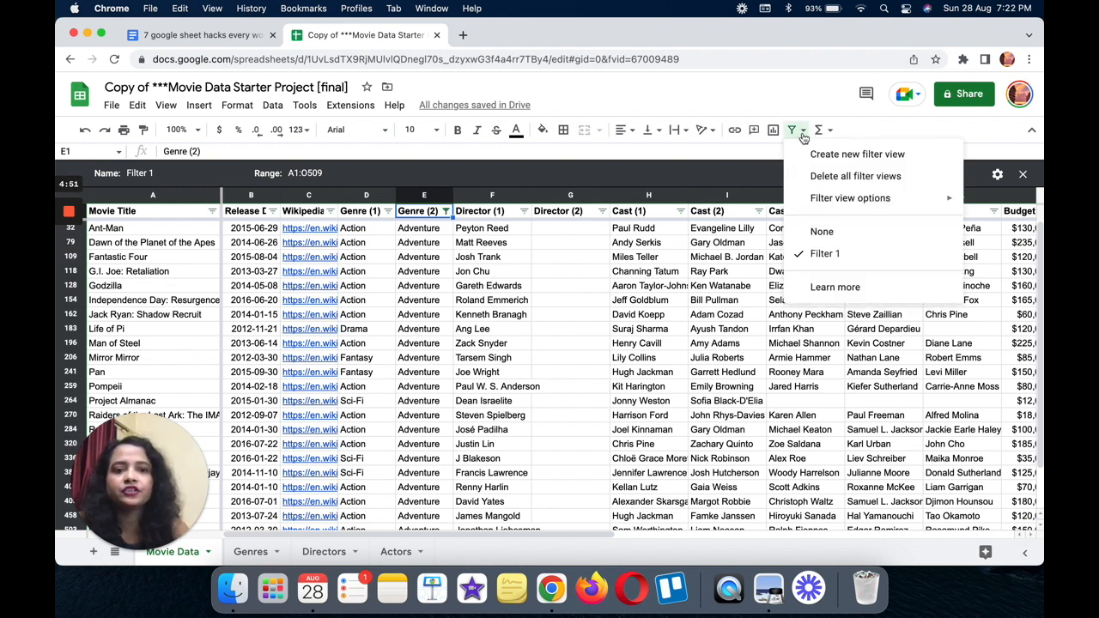
pyautogui.click(841, 241)
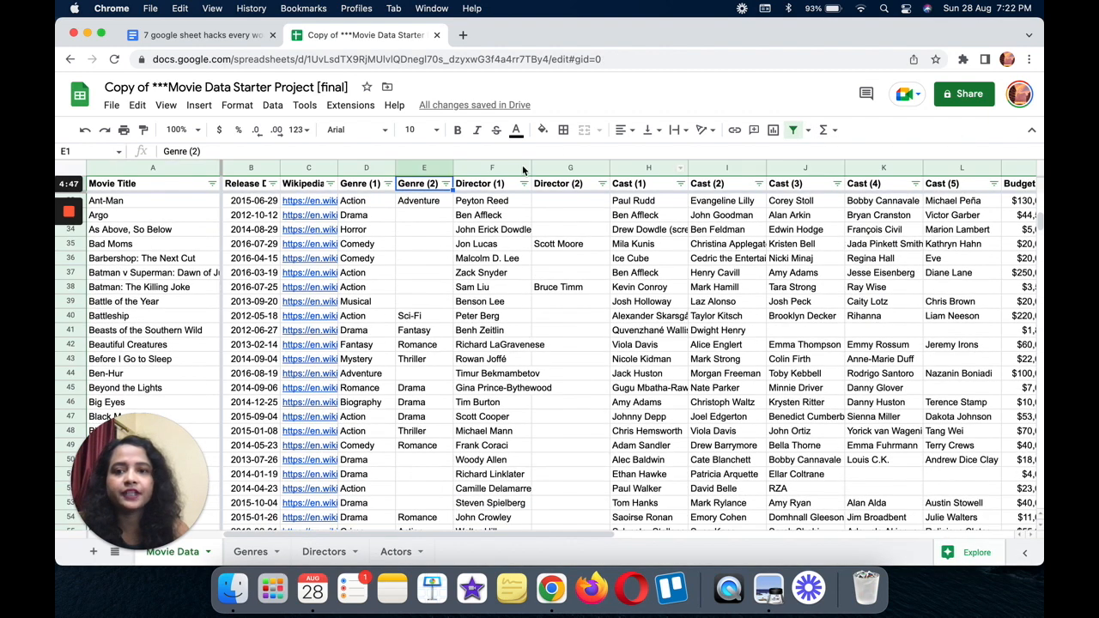
pyautogui.click(808, 130)
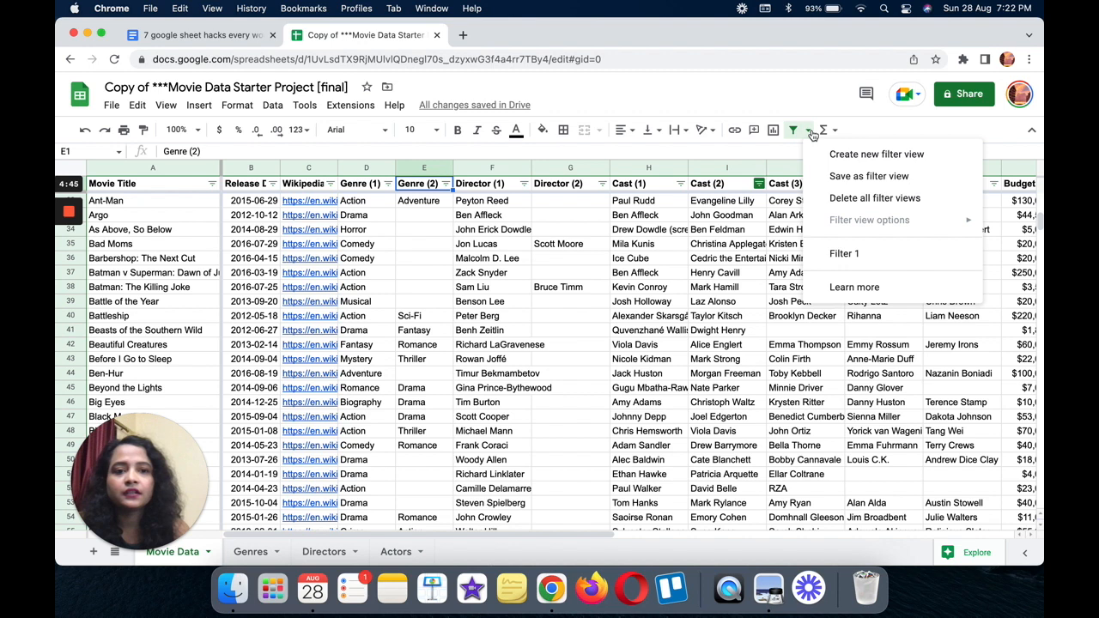
pyautogui.click(846, 257)
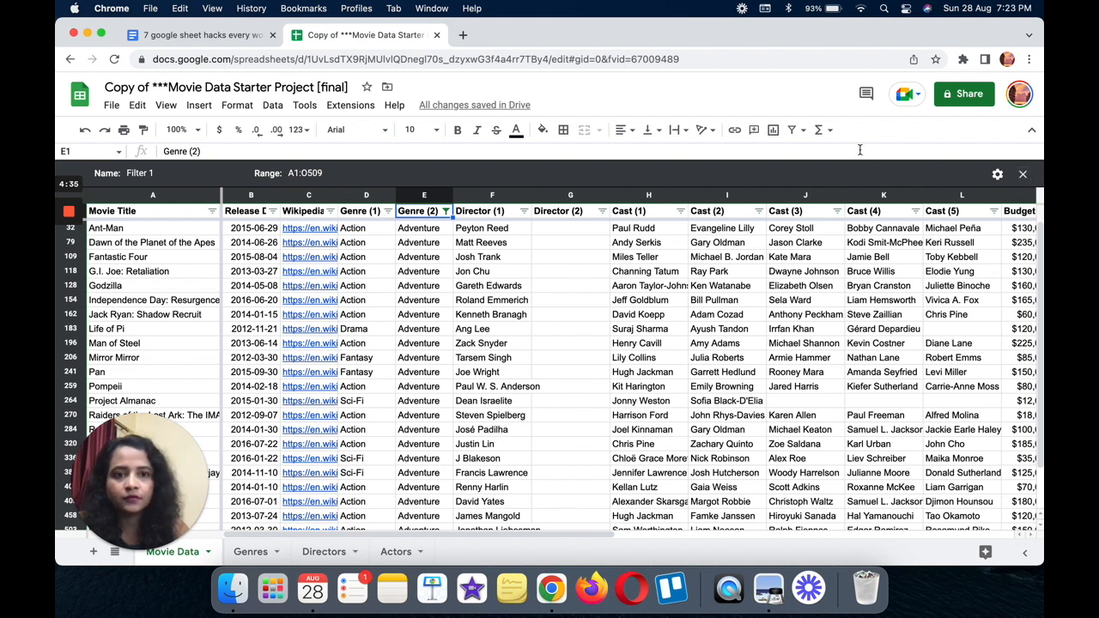
# Create a second filter view and name it action.
pyautogui.click(807, 133)
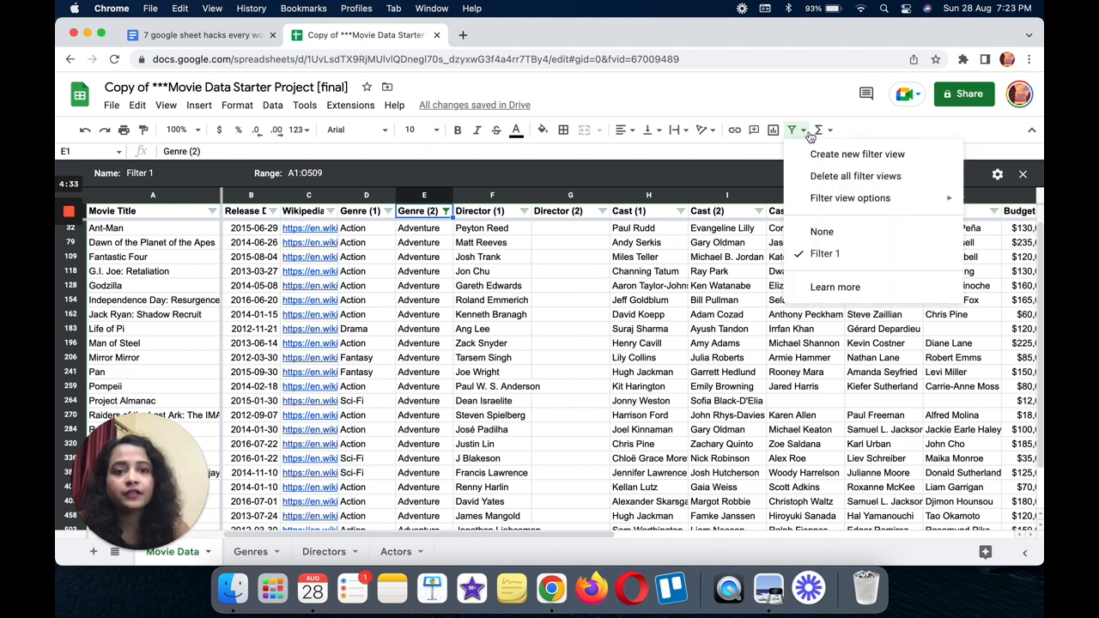
pyautogui.click(826, 156)
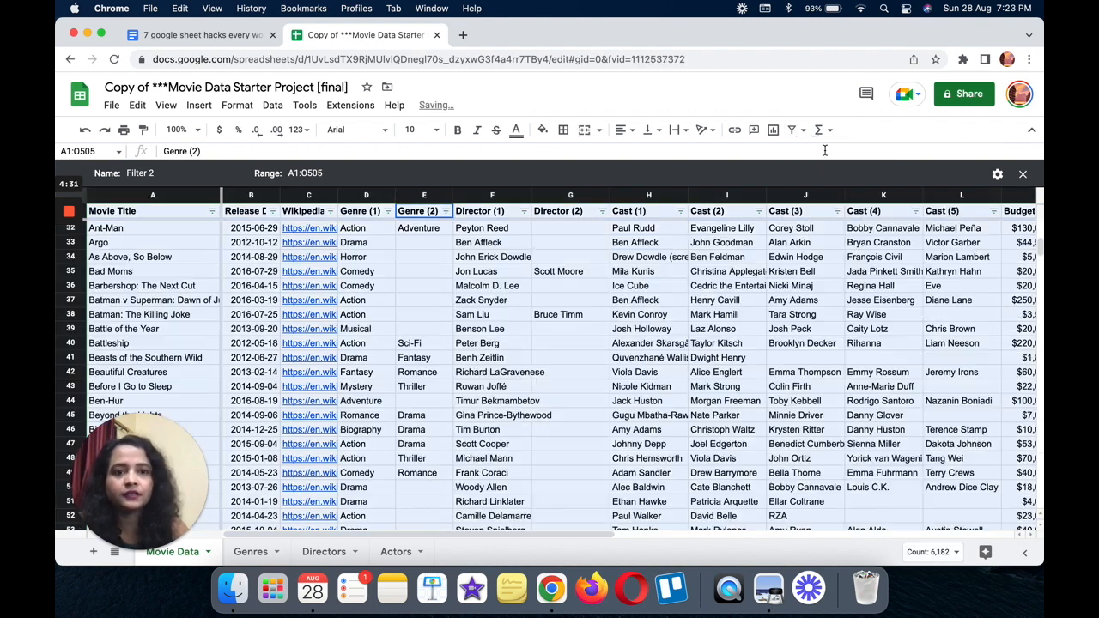
pyautogui.click(139, 172)
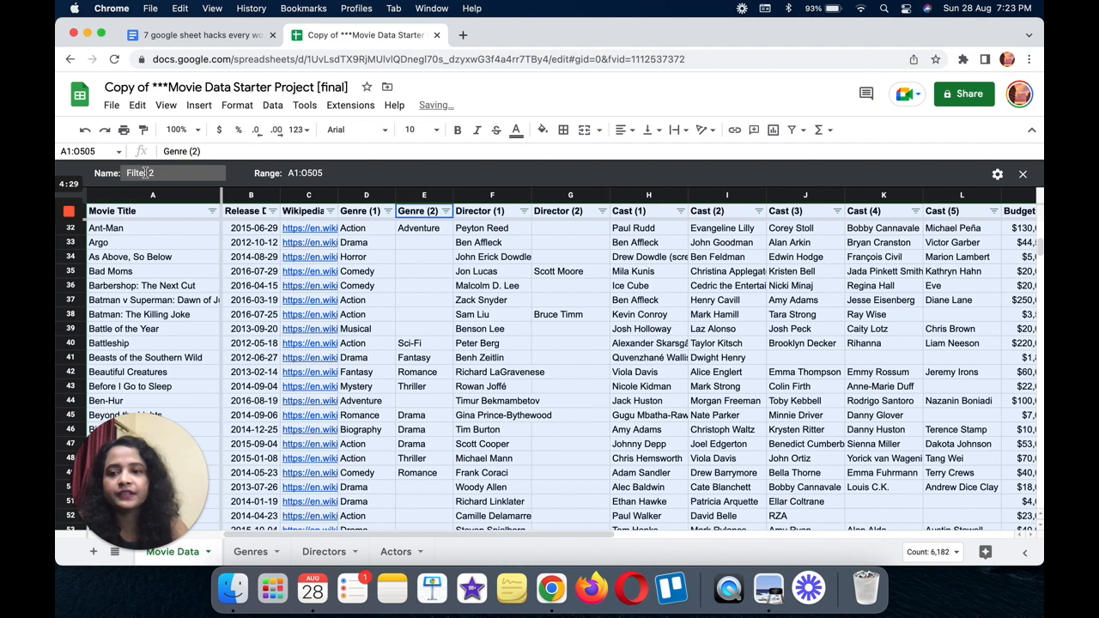
pyautogui.write('action')
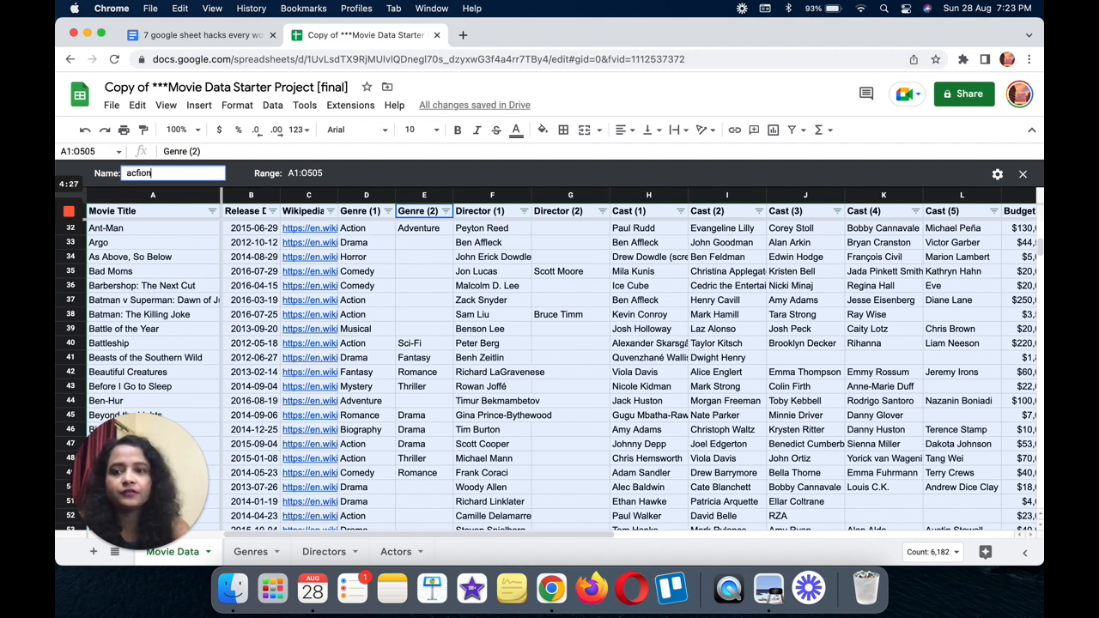
pyautogui.press('BackSpace')
pyautogui.press('BackSpace')
pyautogui.press('BackSpace')
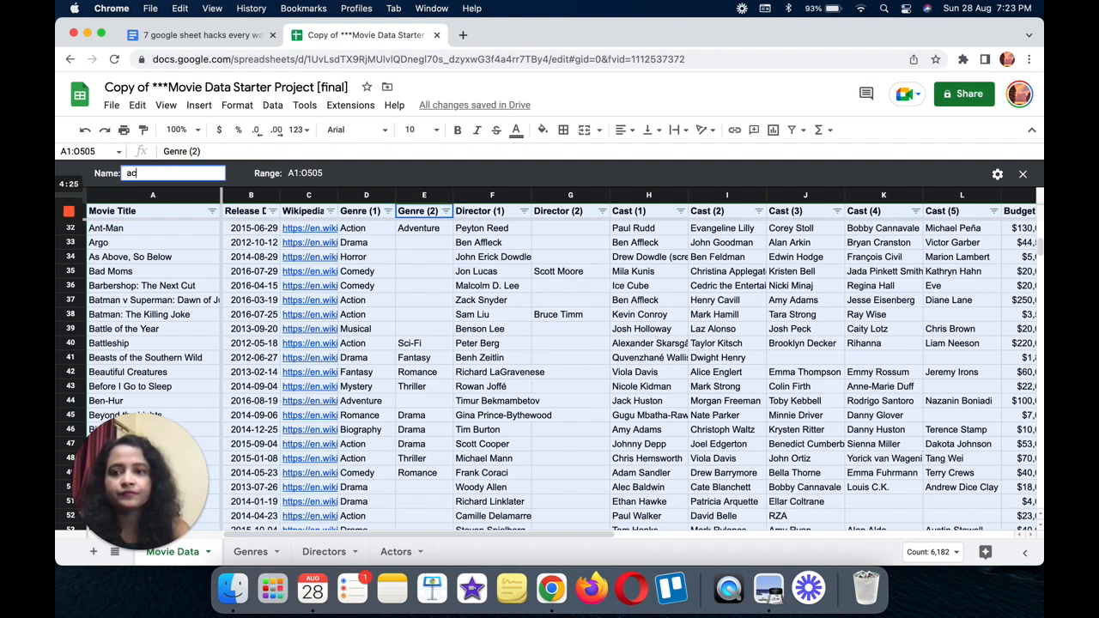
pyautogui.write('ion')
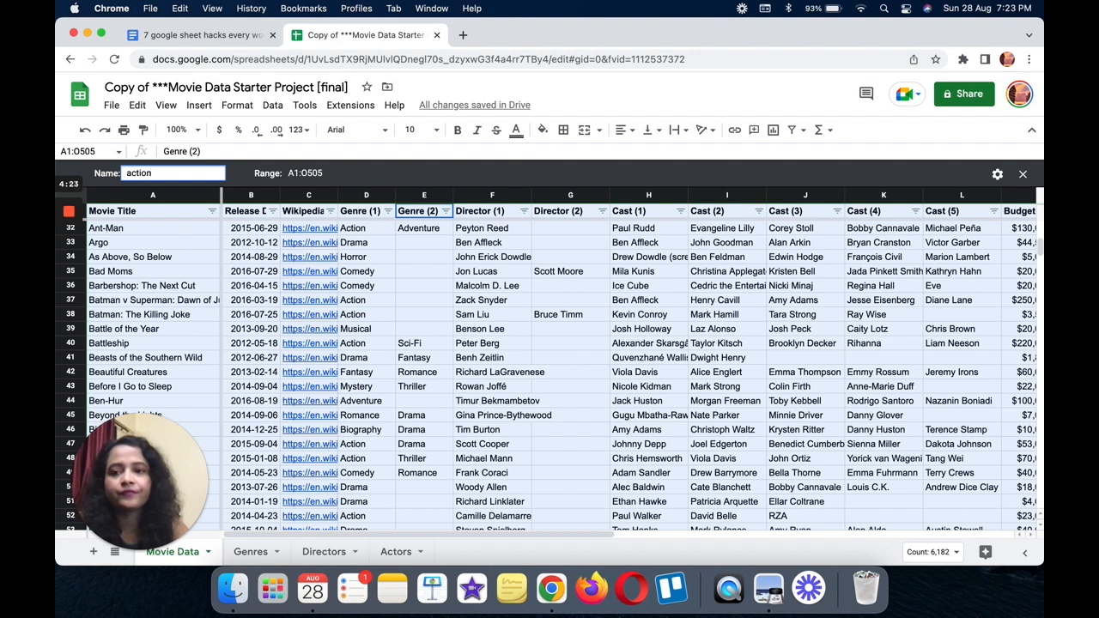
pyautogui.press('Tab')
pyautogui.click(429, 171)
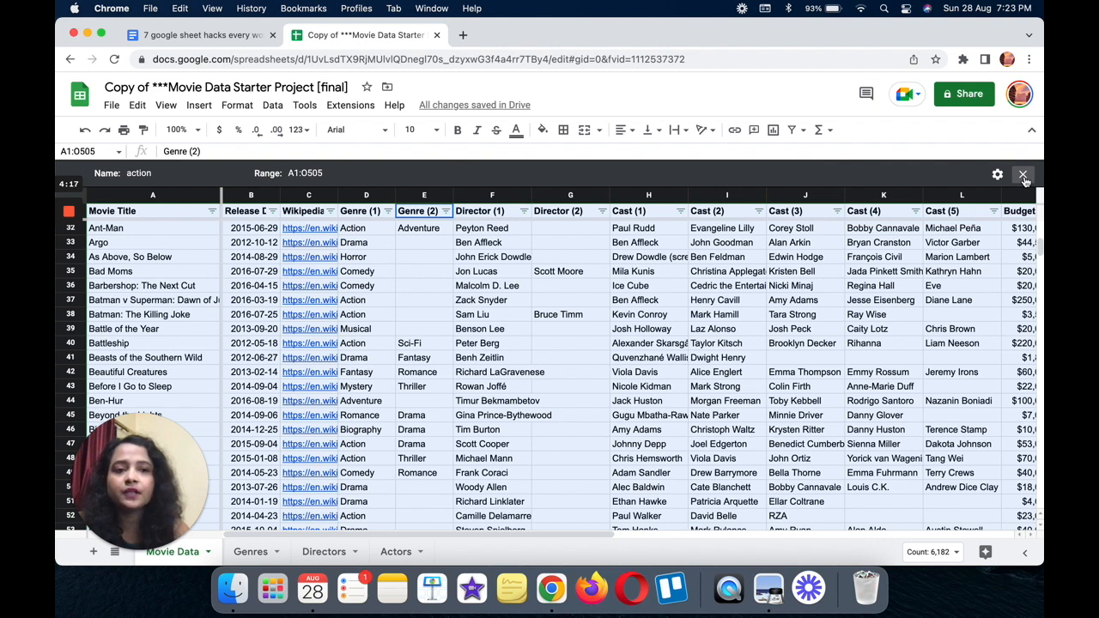
# Create a third filter view, name it with the person's first name, and close the filter view.
pyautogui.click(805, 133)
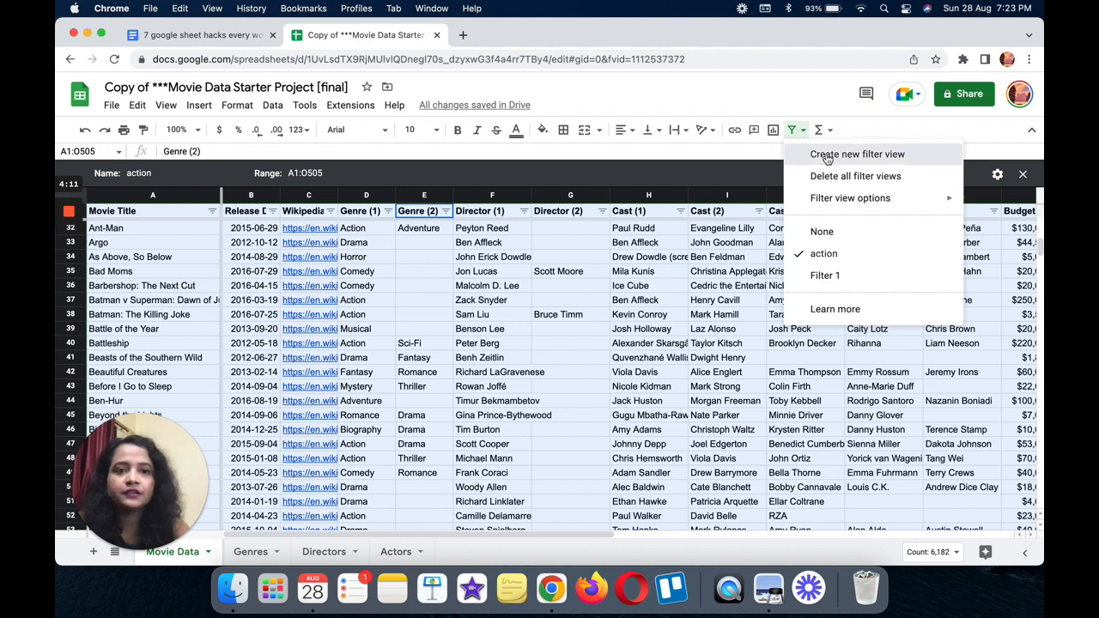
pyautogui.click(826, 153)
pyautogui.click(153, 175)
pyautogui.write('prajakta')
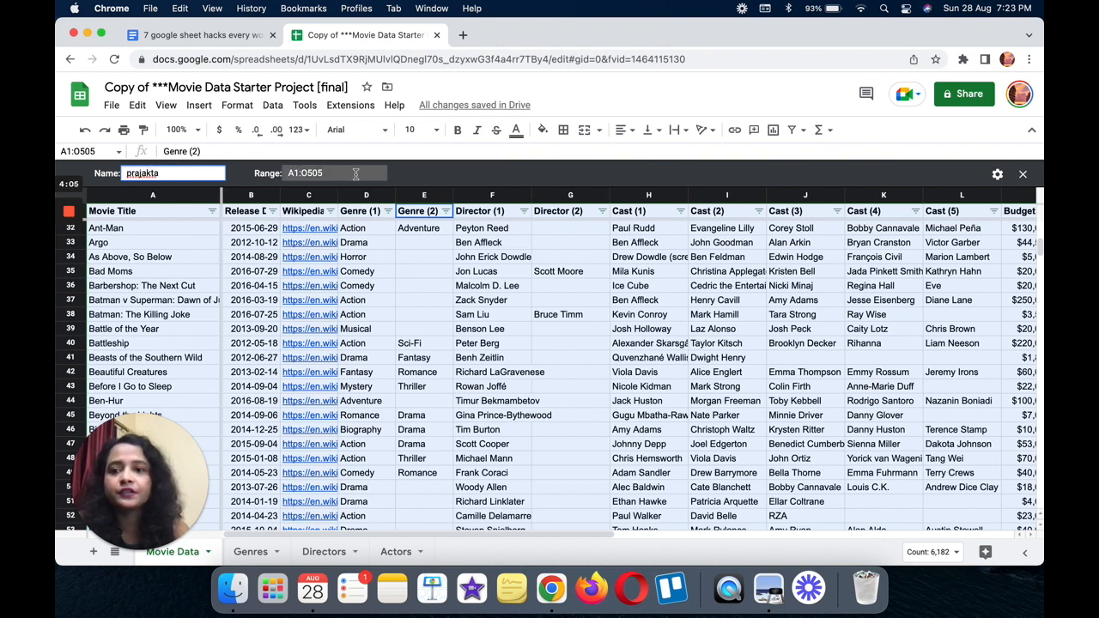
pyautogui.press('Return')
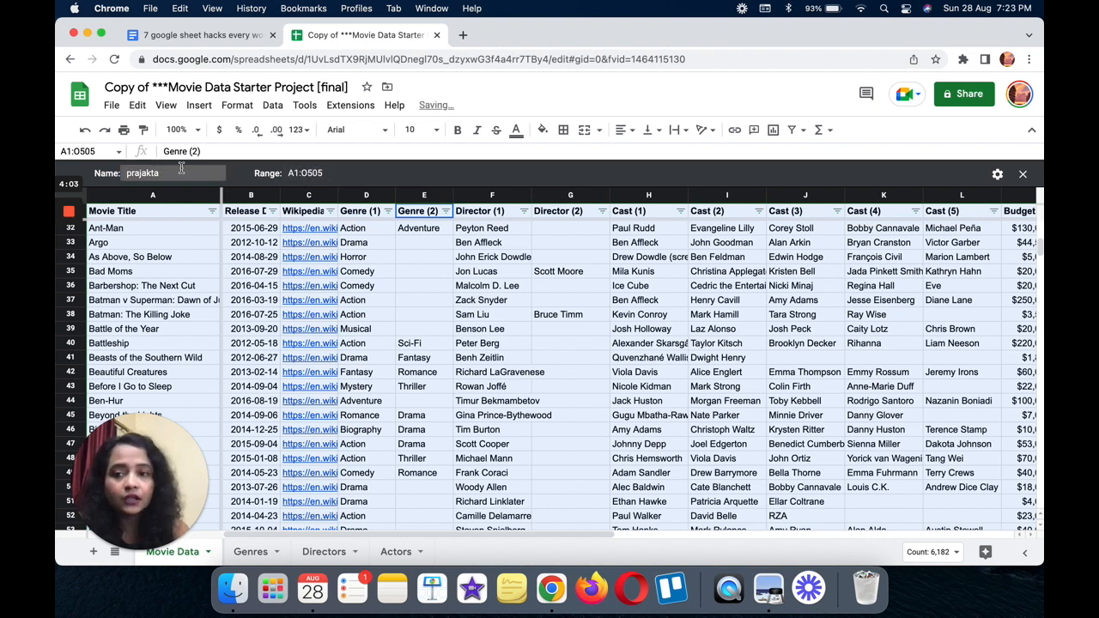
pyautogui.click(1023, 173)
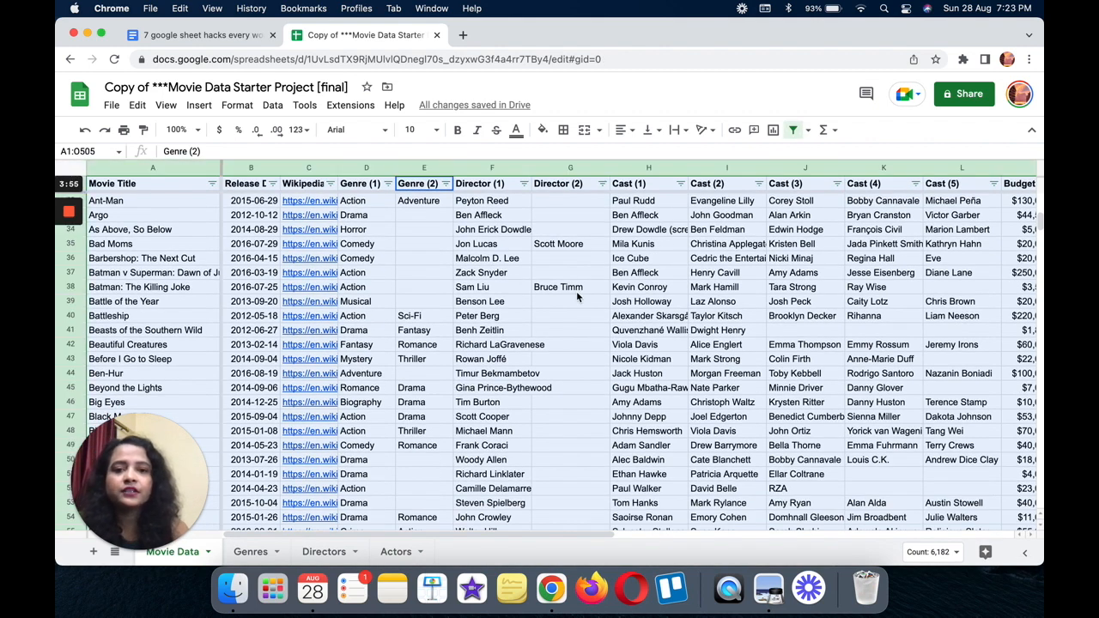